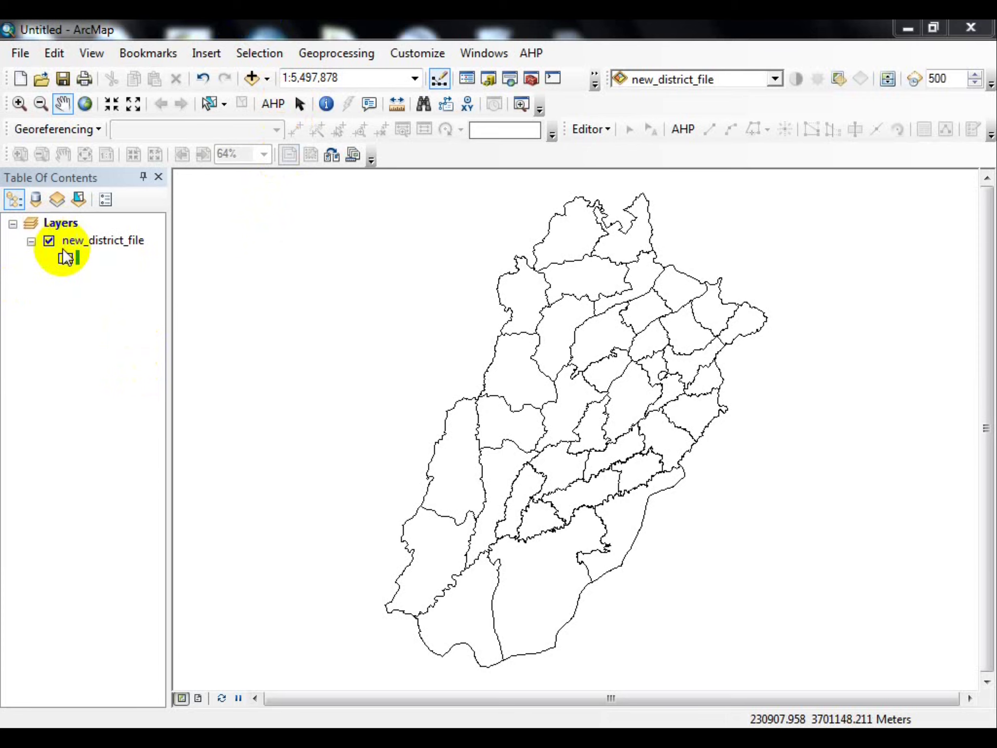
Examine the population density and urban and rural percentage fields in the new_district_file attribute table, then close it.
right_click(81, 241)
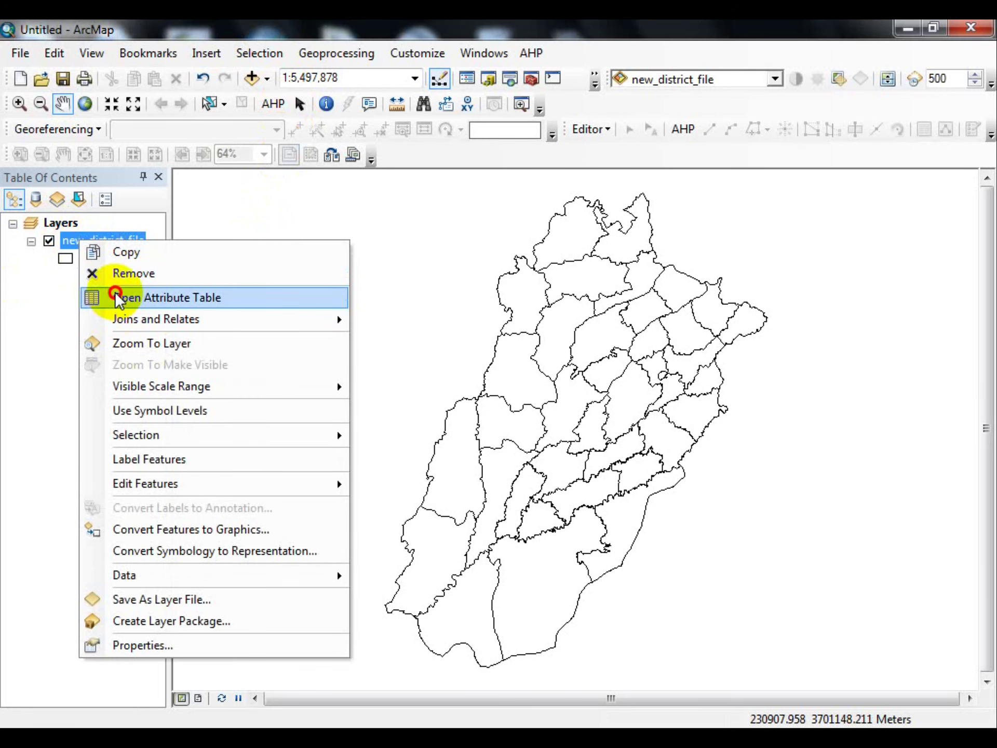
left_click(116, 297)
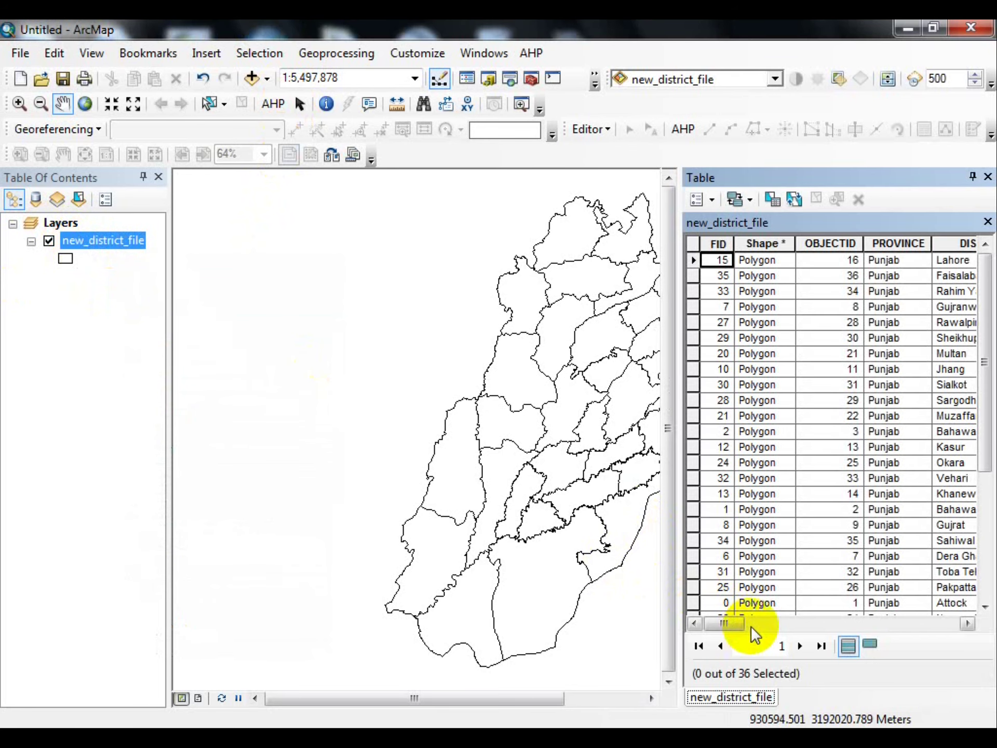
left_click_drag(727, 628, 943, 658)
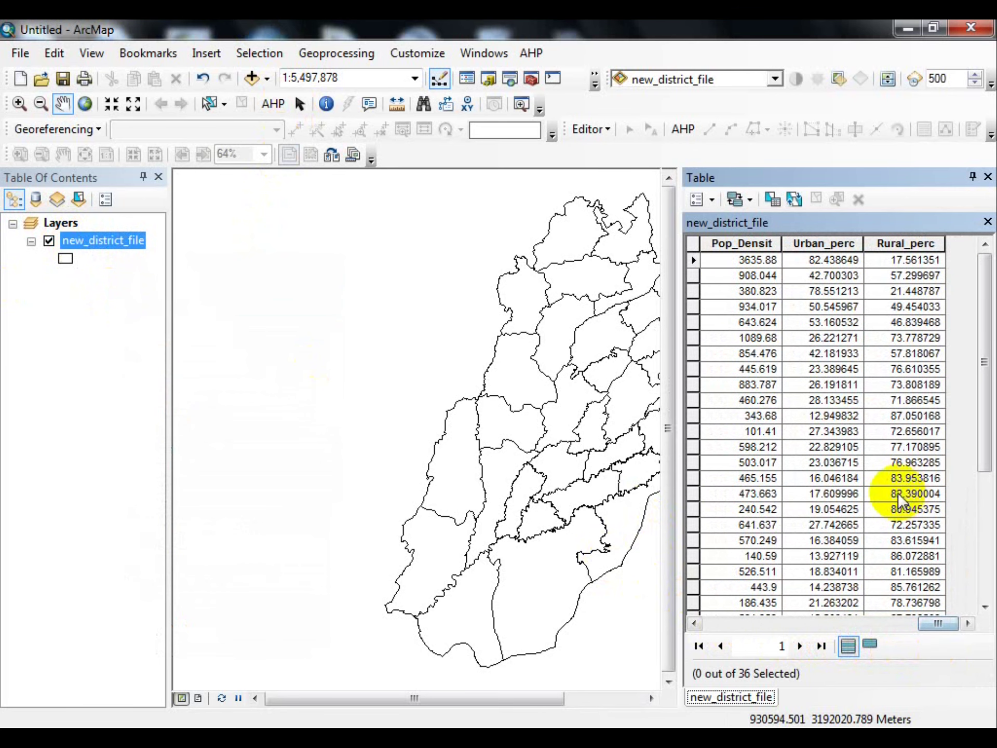
left_click(988, 178)
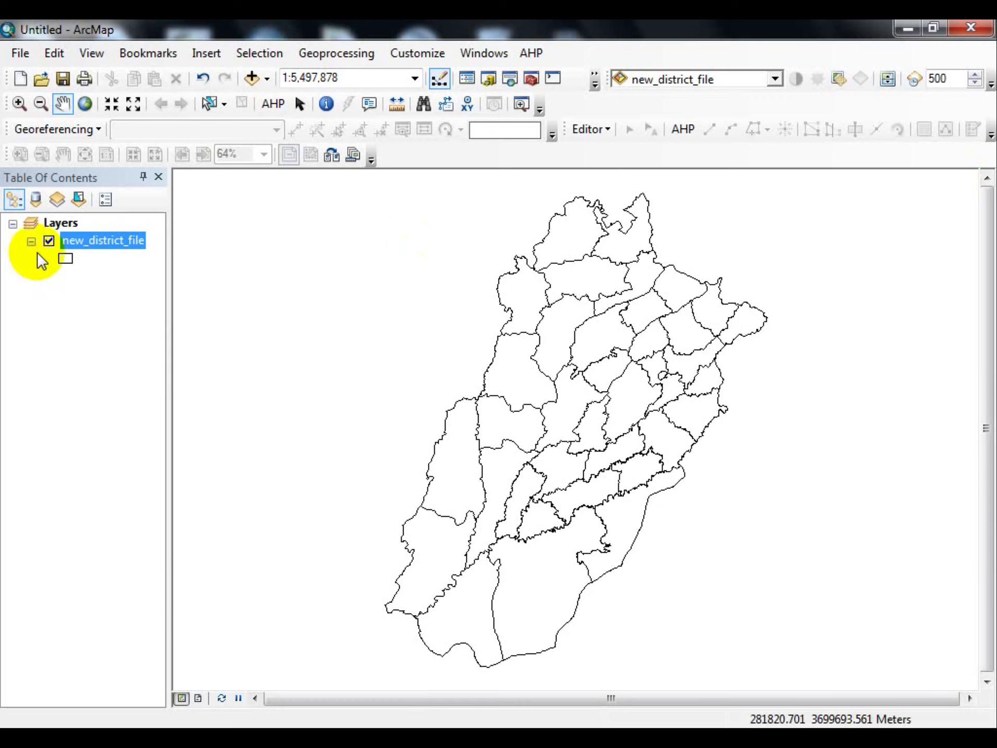
Set the new_district_file layer's symbology to pie charts using the Urban_perc and Rural_perc fields.
right_click(105, 241)
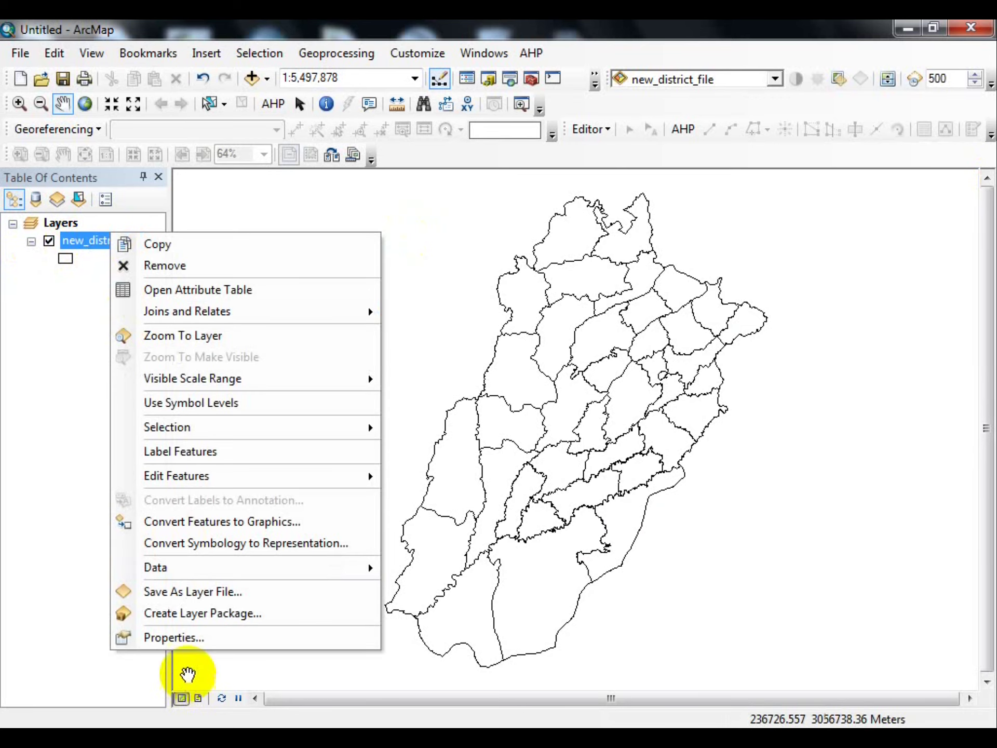
left_click(181, 641)
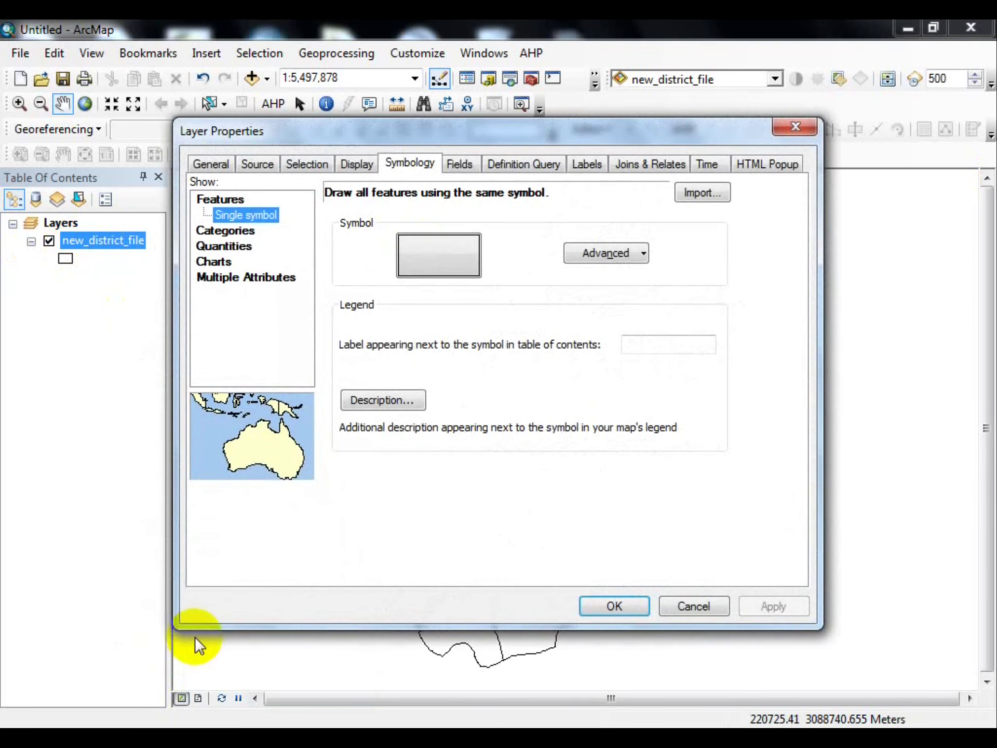
left_click(217, 260)
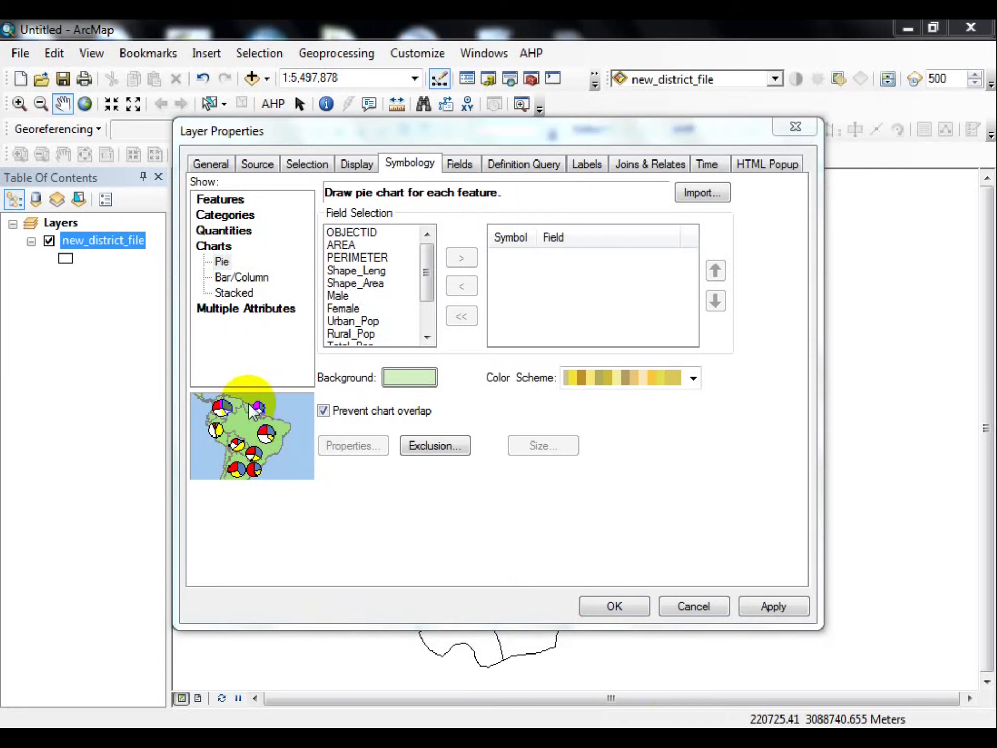
left_click_drag(429, 257, 418, 292)
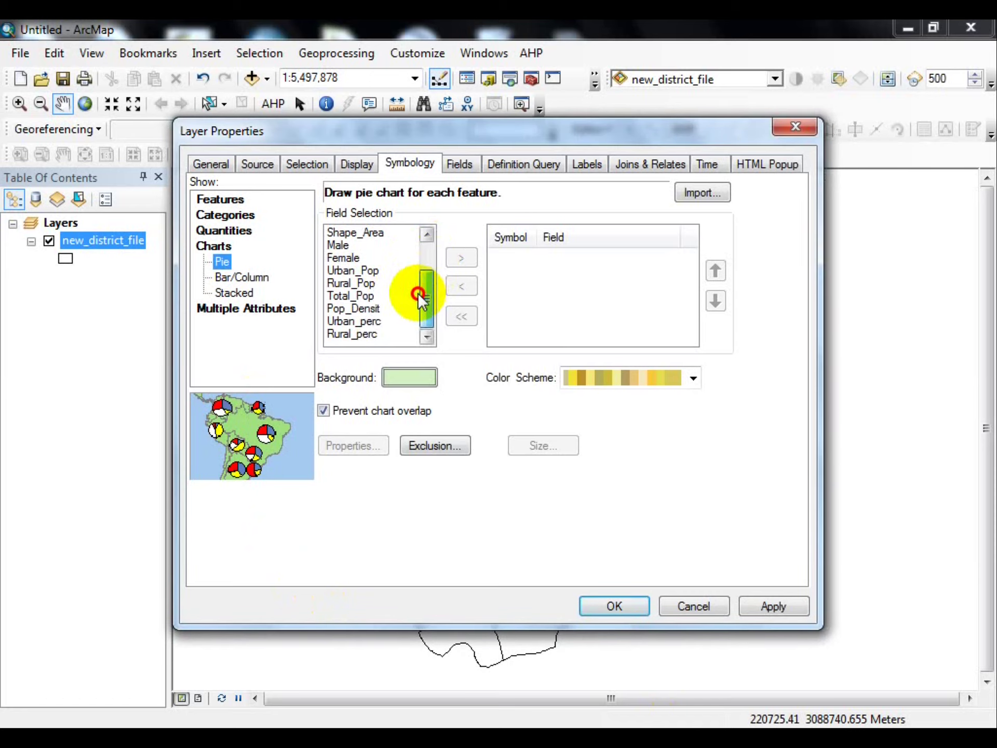
left_click(363, 320)
double_click(363, 320)
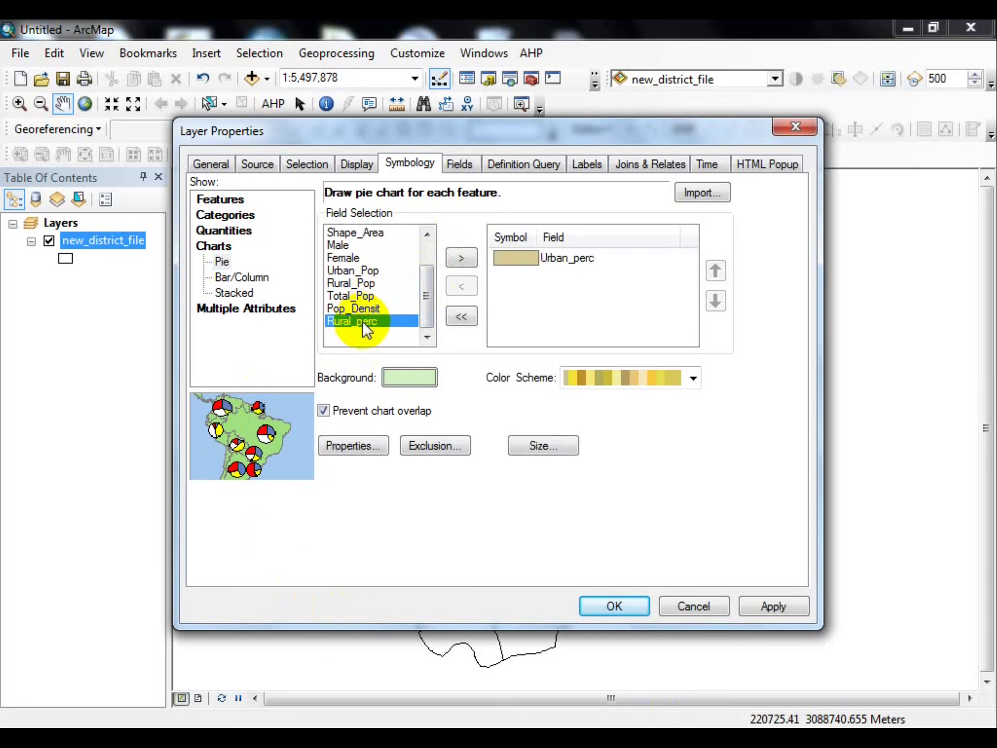
double_click(363, 320)
Give the pie charts the green-yellow-red color scheme and apply it to the map.
left_click(581, 375)
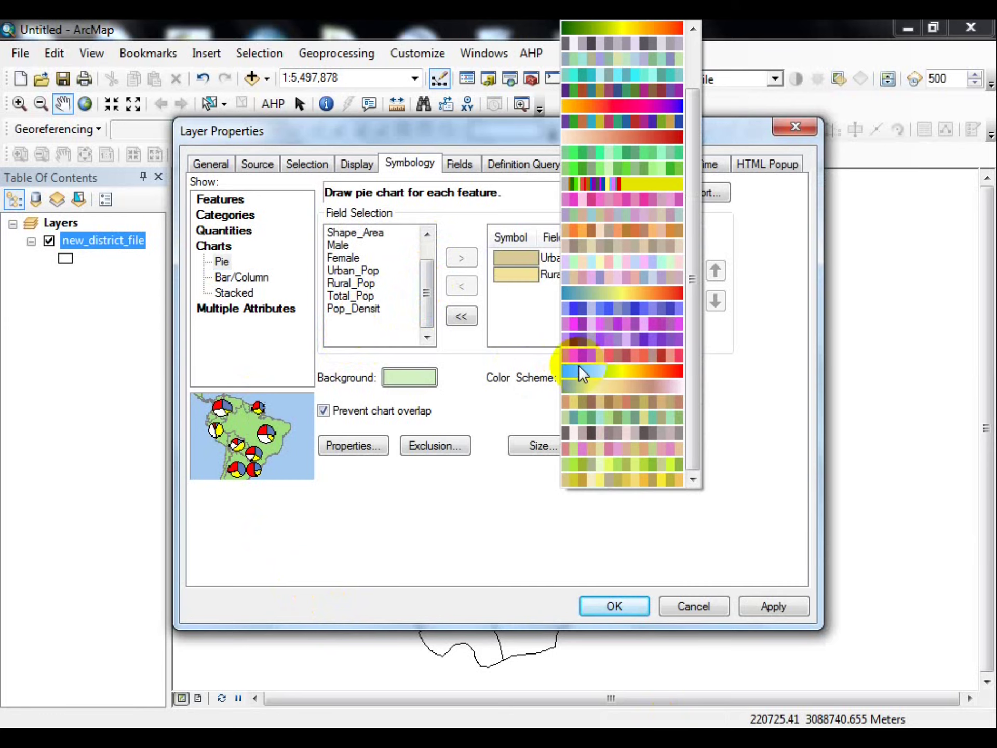
left_click(625, 374)
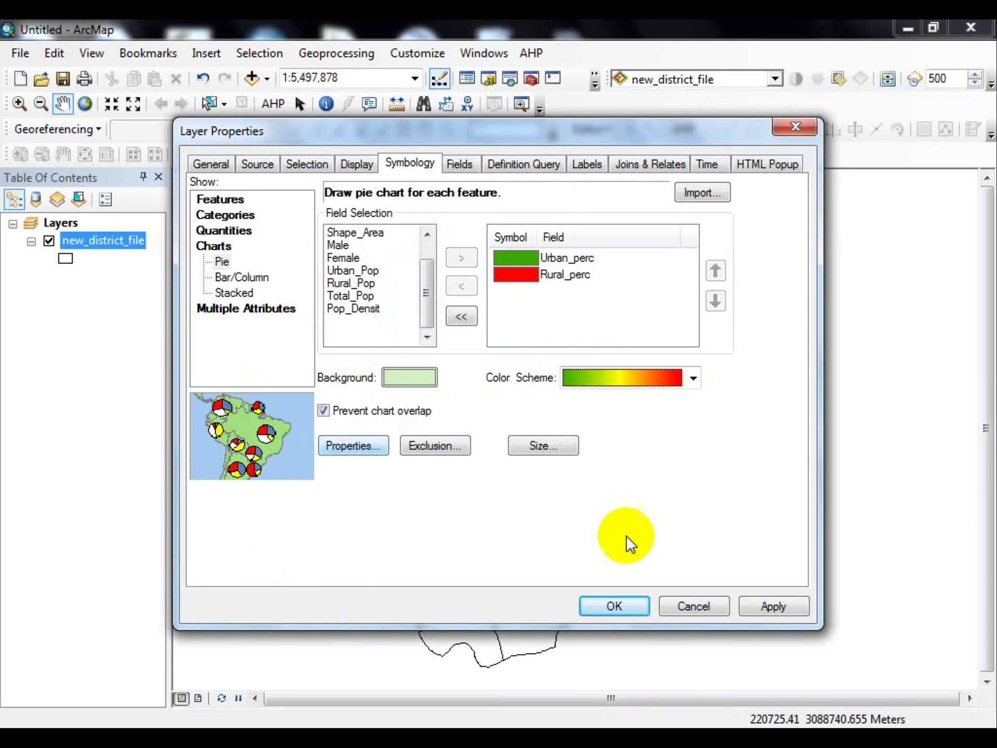
left_click(774, 607)
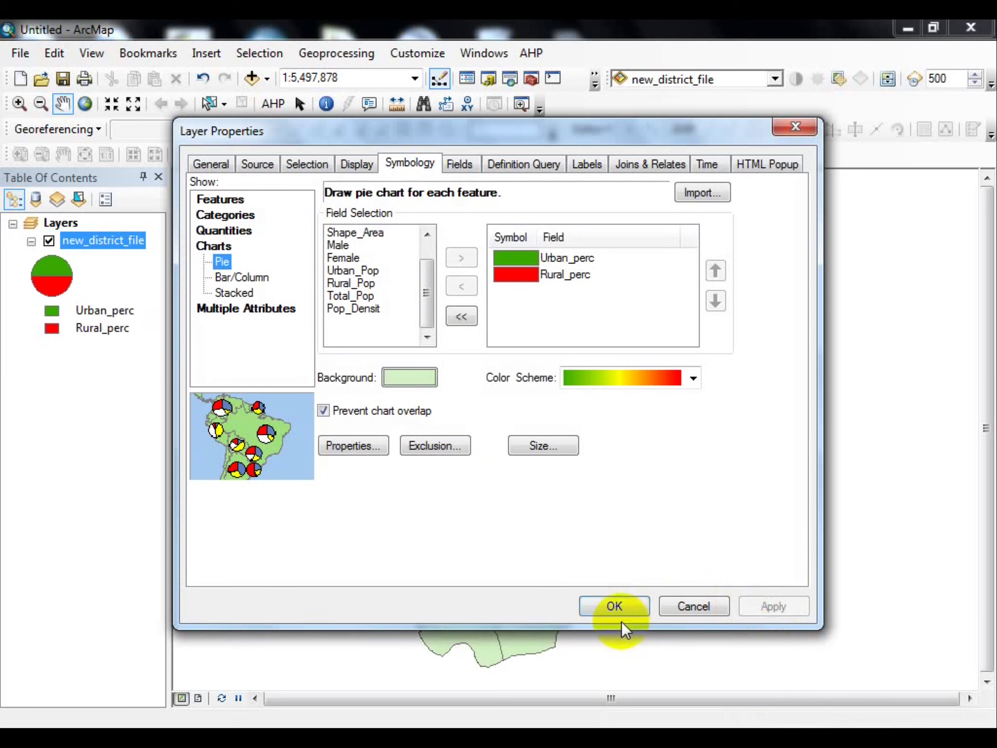
left_click_drag(531, 124, 353, 138)
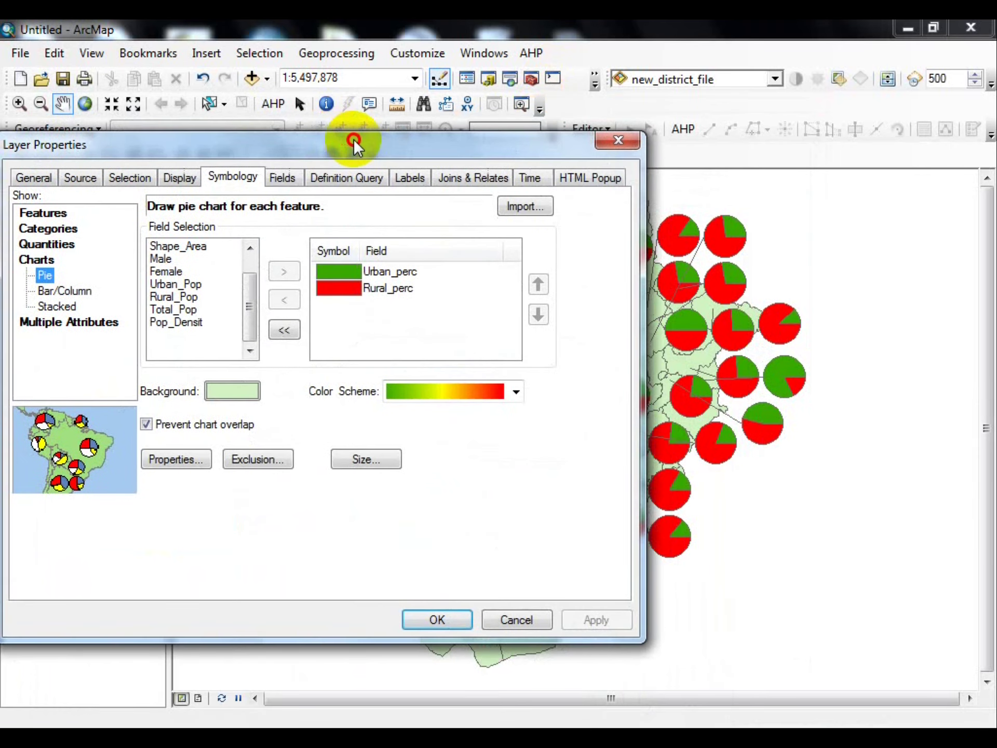
Display the pie chart symbol in 3-D and adjust its tilt and thickness.
left_click(375, 458)
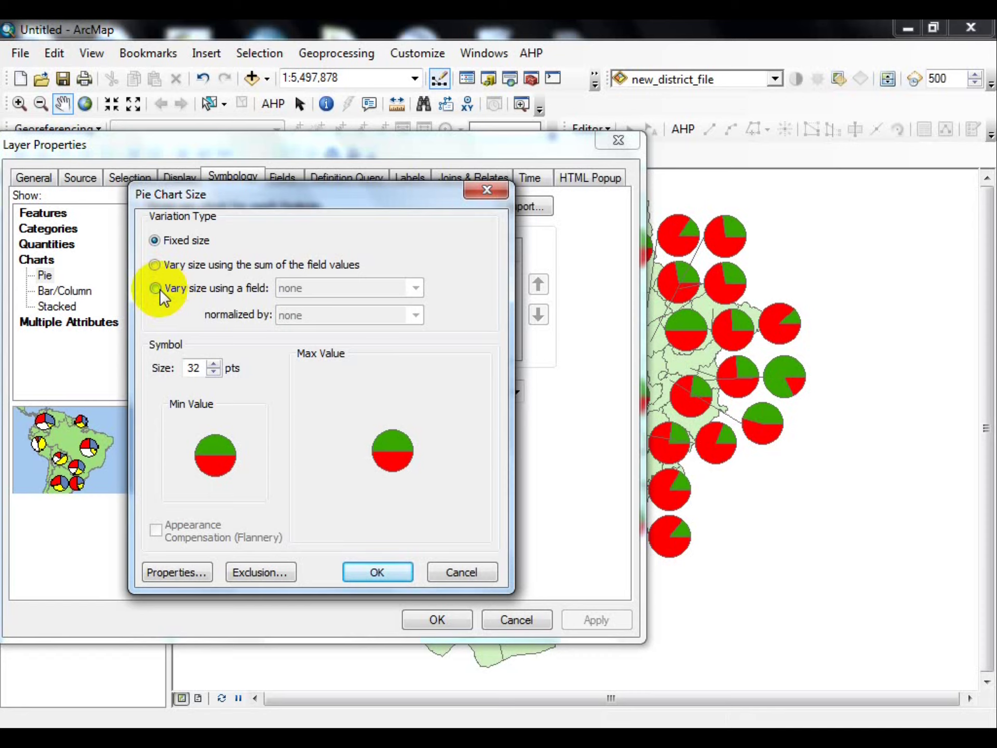
left_click(446, 570)
left_click(158, 457)
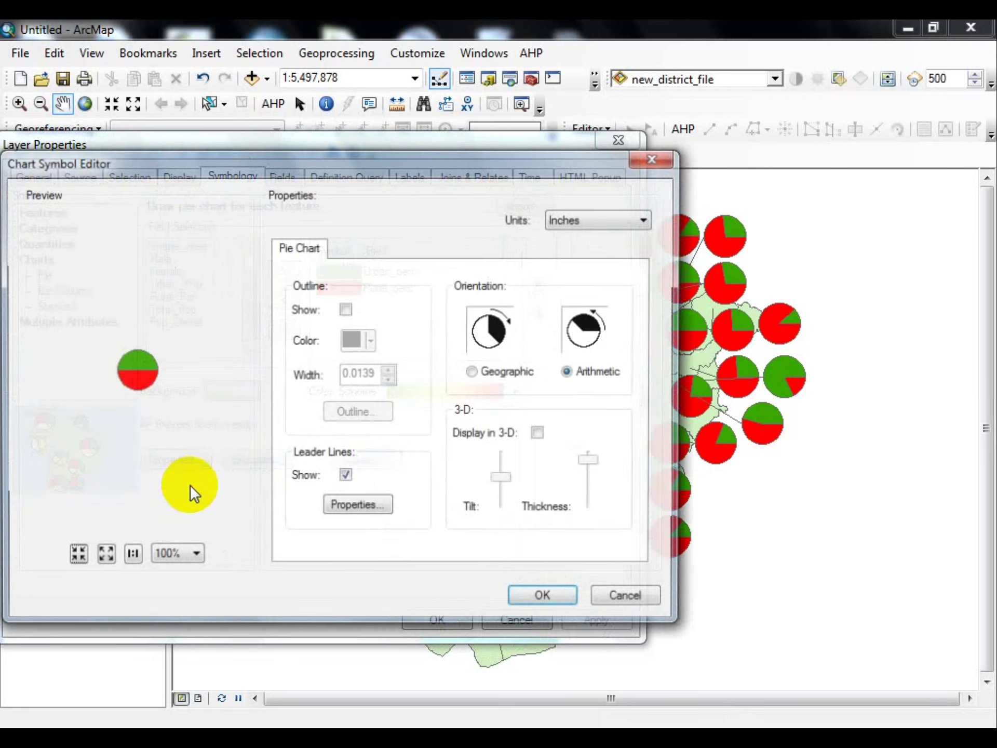
left_click(540, 435)
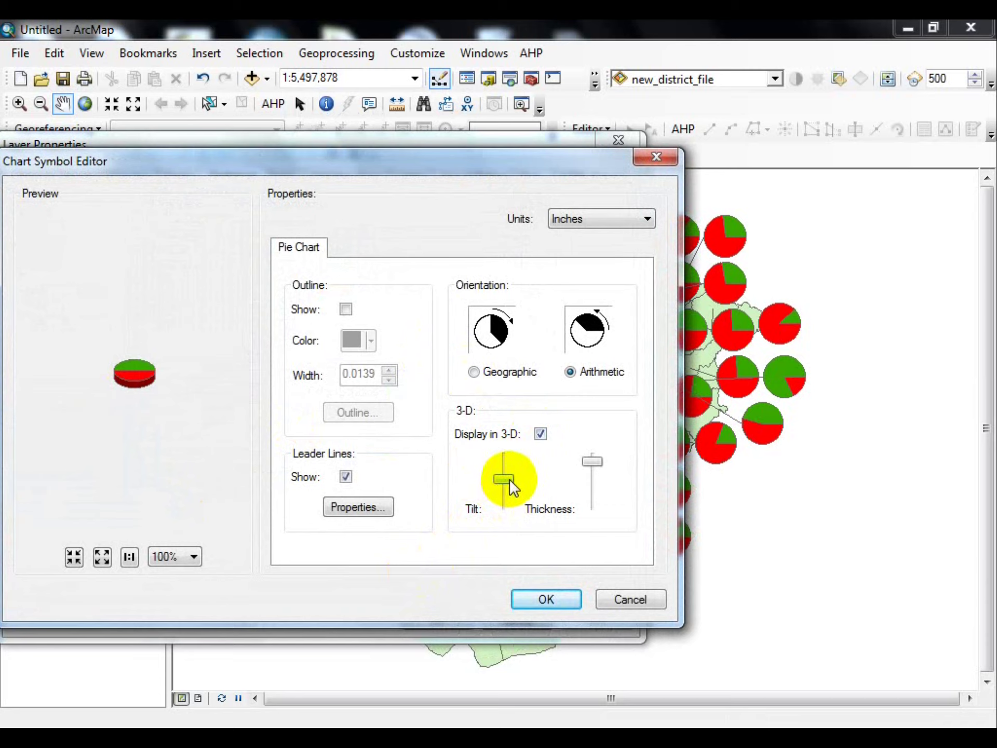
left_click_drag(510, 479, 517, 473)
mouse_move(592, 462)
left_mouse_down()
mouse_move(597, 502)
mouse_move(600, 460)
left_mouse_up()
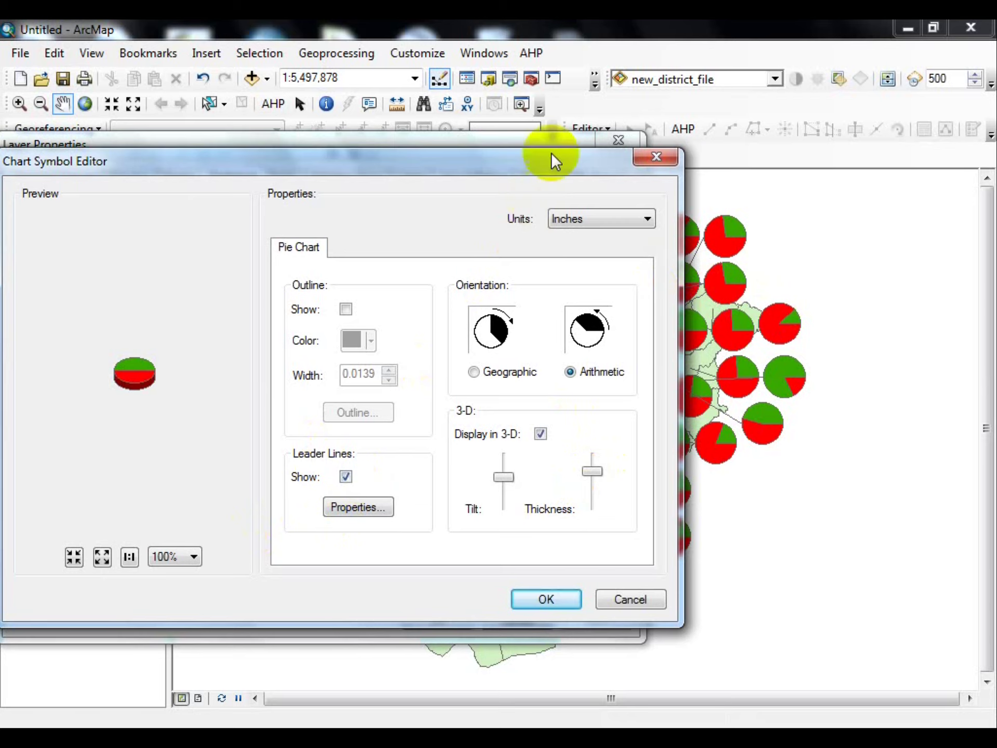
Turn off the pie charts' leader lines and show their outline in white.
left_click_drag(551, 153, 403, 213)
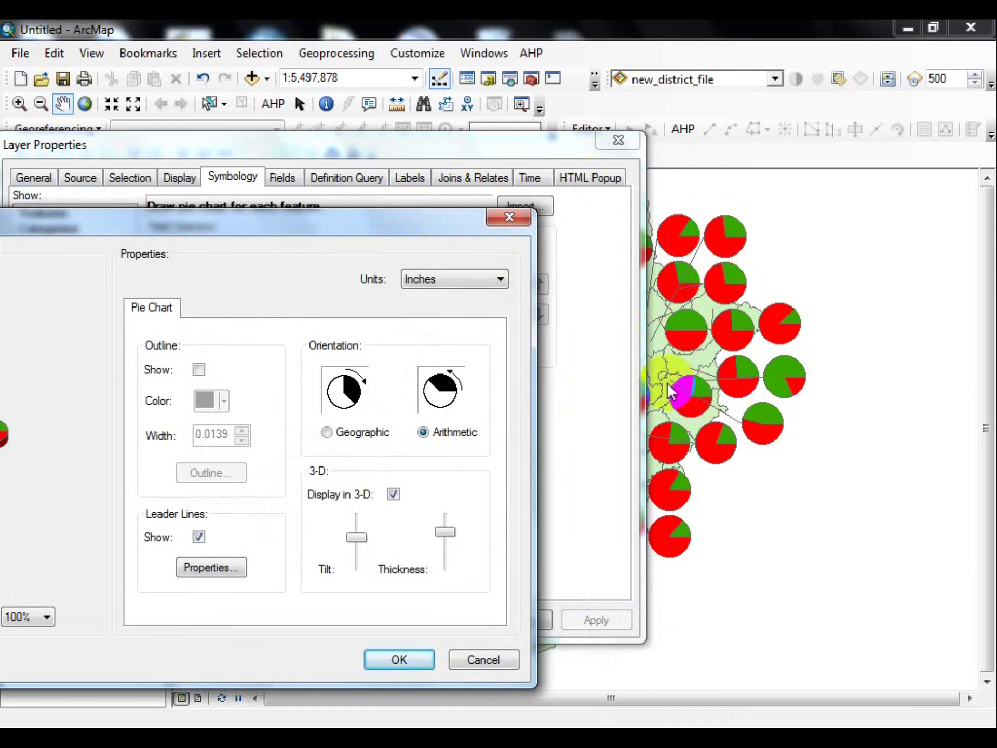
left_click(198, 538)
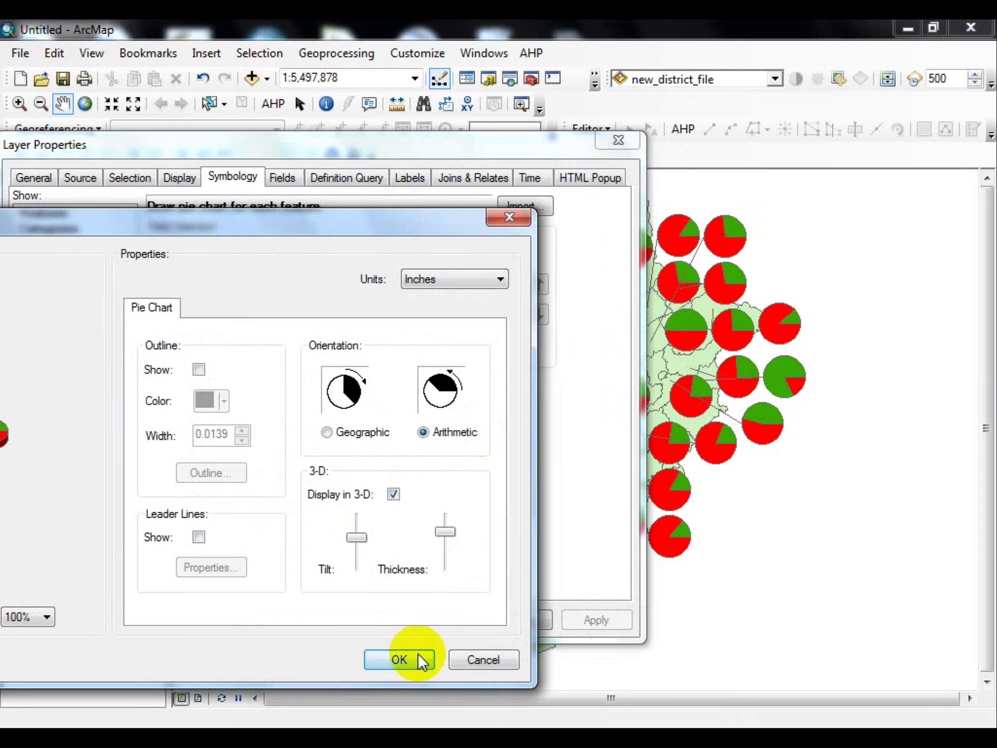
left_click(199, 370)
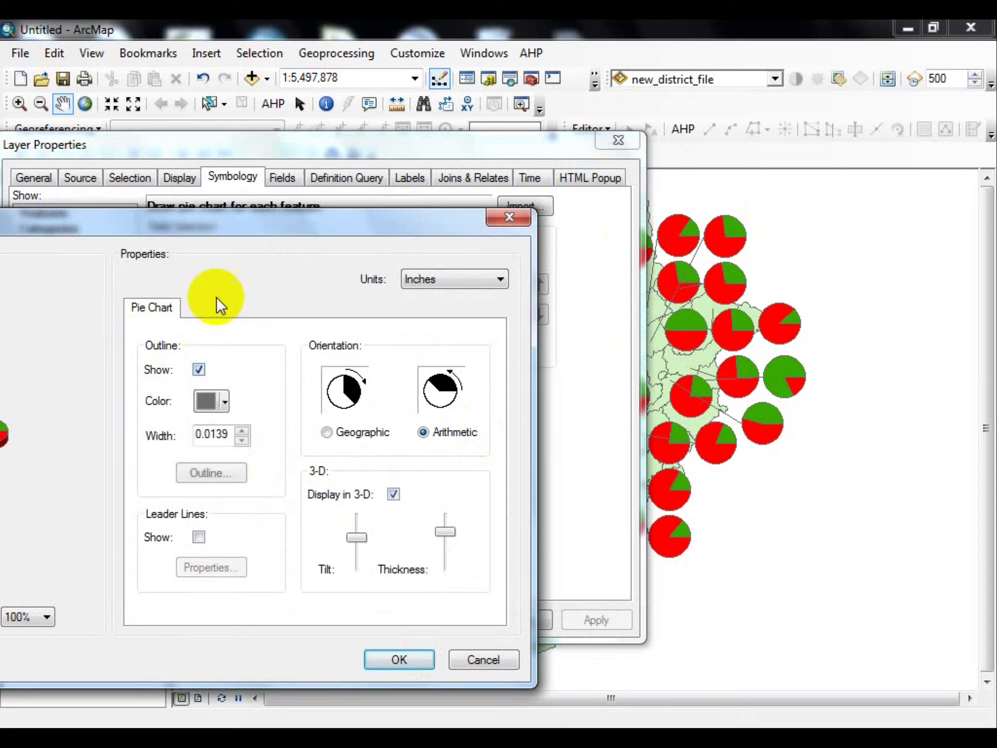
left_click_drag(263, 206, 497, 267)
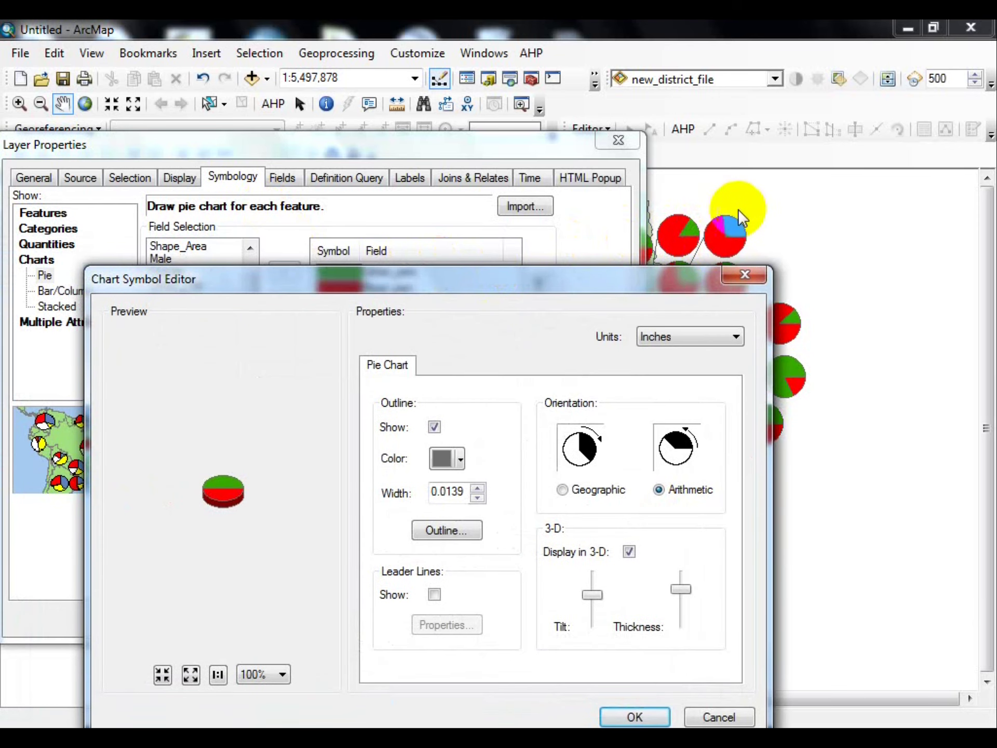
left_click(447, 457)
left_click(443, 503)
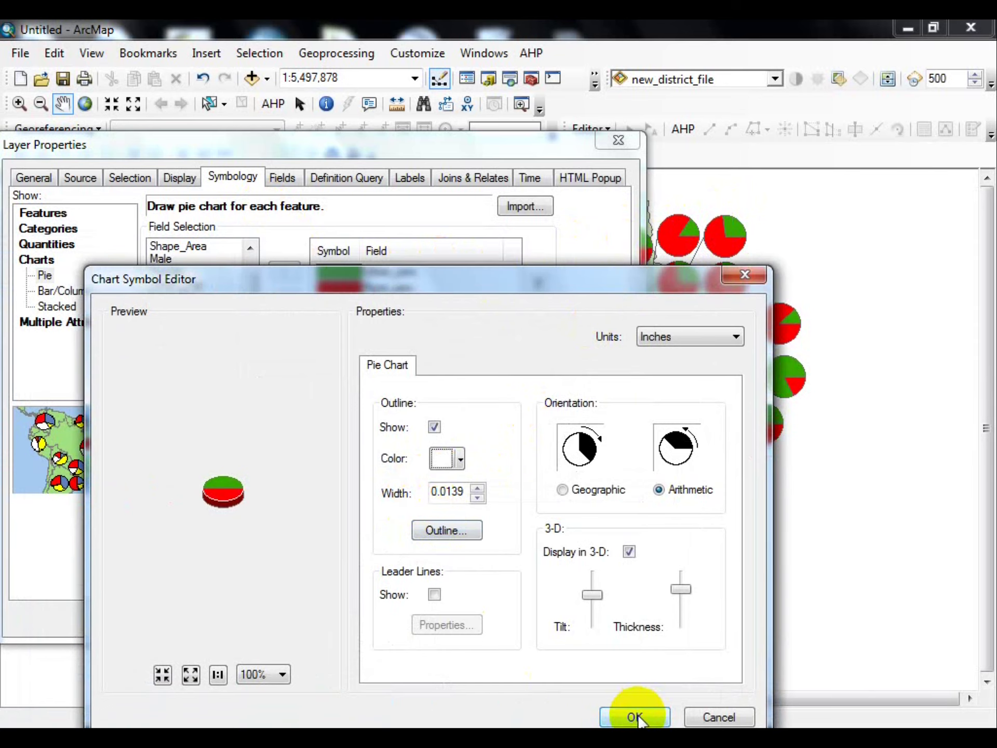
Fine-tune the pie charts' 3-D tilt, apply the symbol to the layer and close the layer properties.
left_click(597, 597)
left_click_drag(598, 597, 599, 602)
left_click(634, 716)
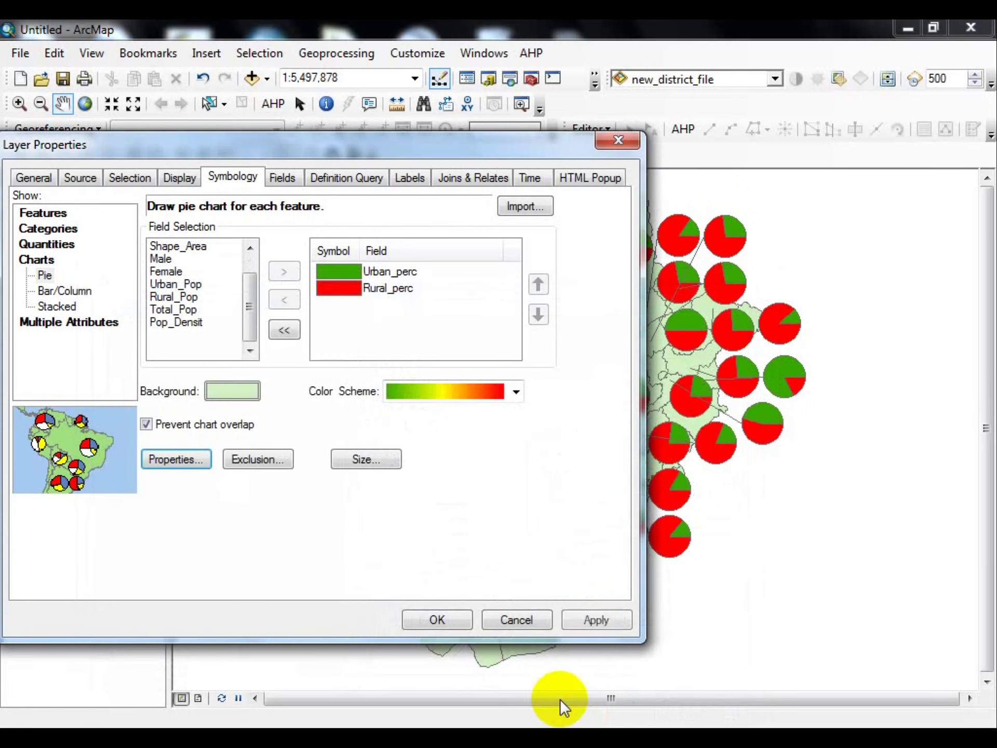
left_click(593, 621)
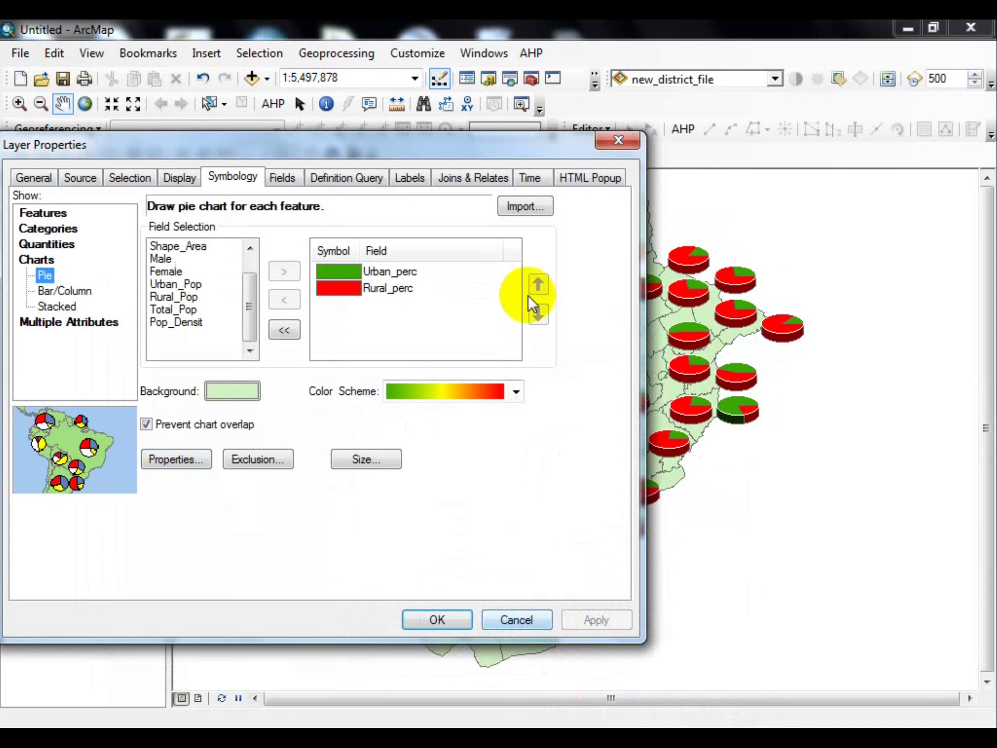
left_click_drag(554, 163, 360, 194)
left_click(238, 671)
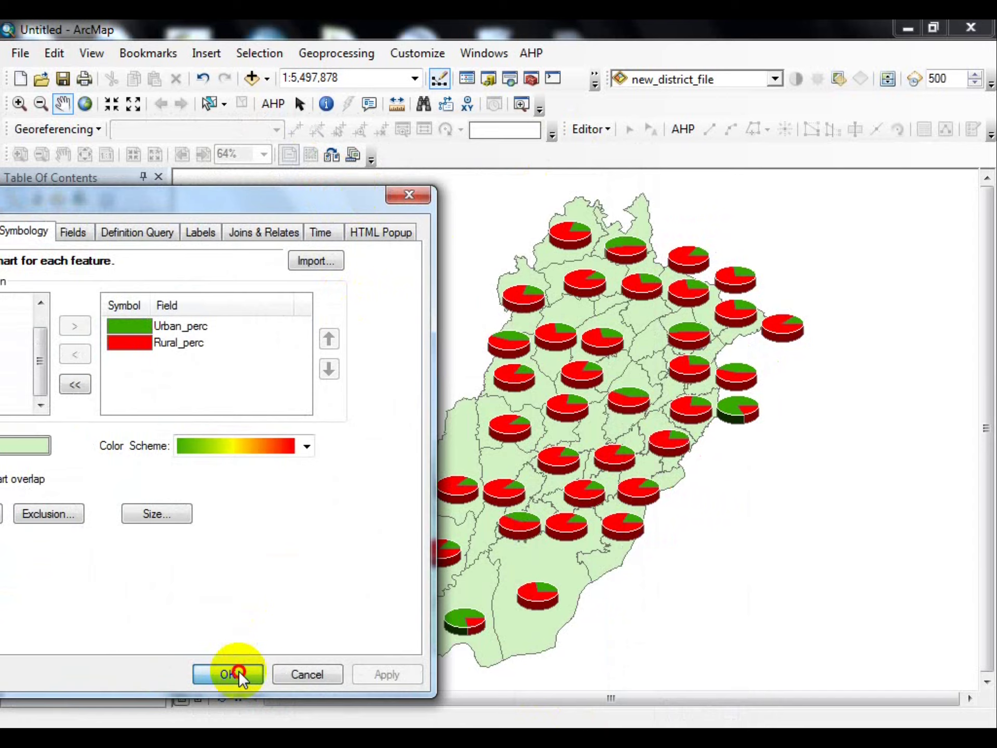
left_click(235, 674)
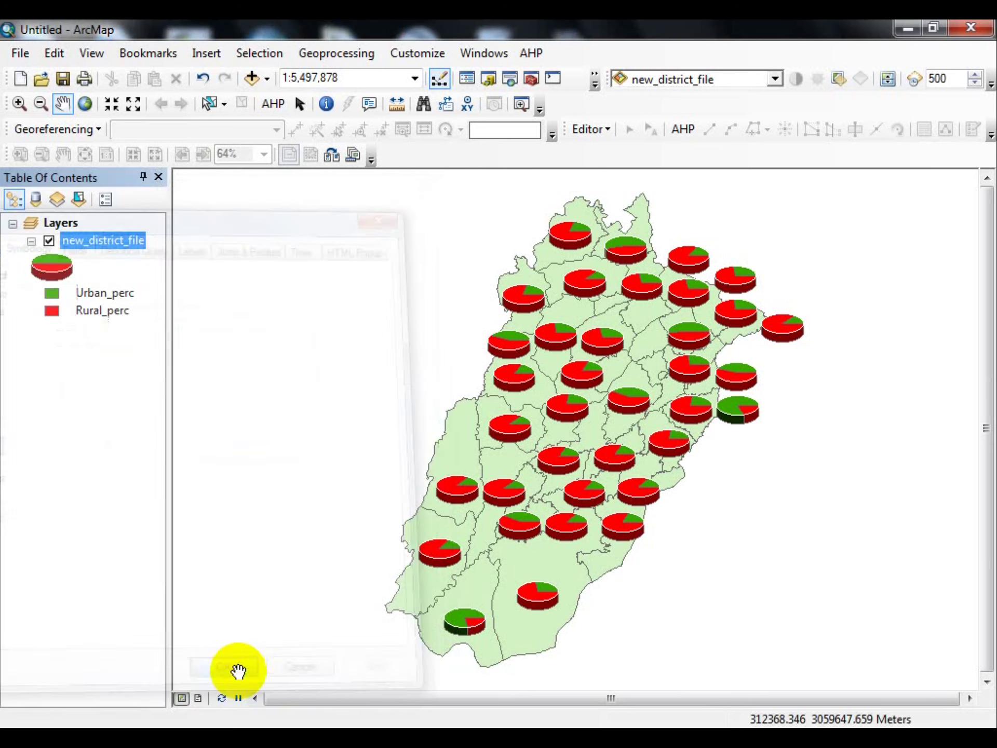
Switch to layout view and fit the district map to its full extent within the data frame.
left_click(197, 700)
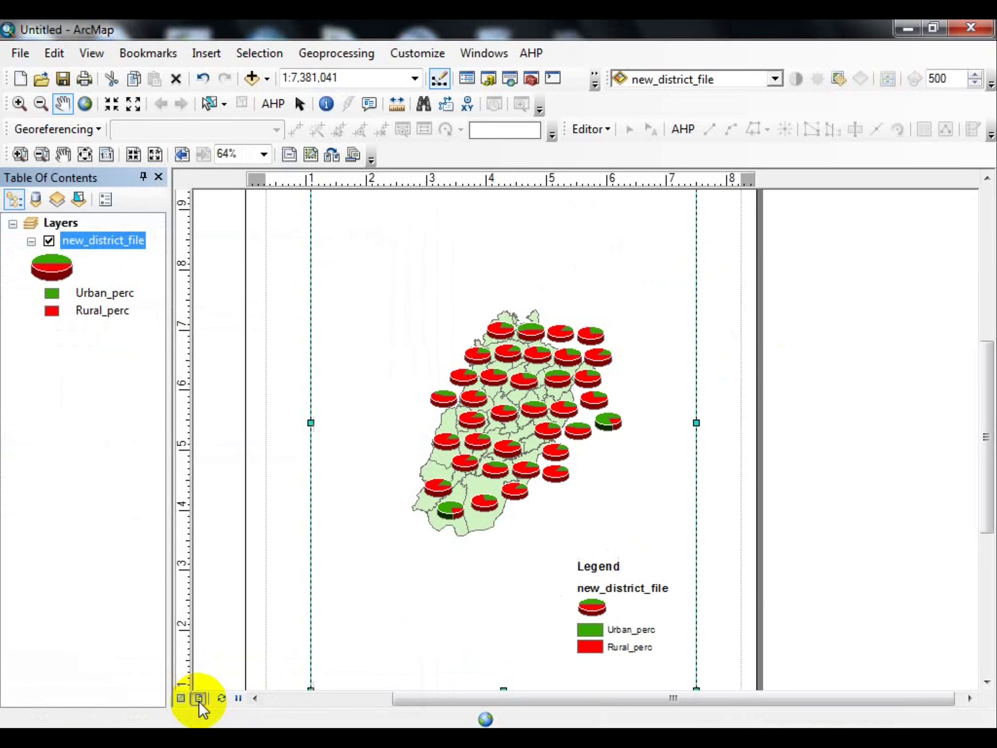
left_click(83, 103)
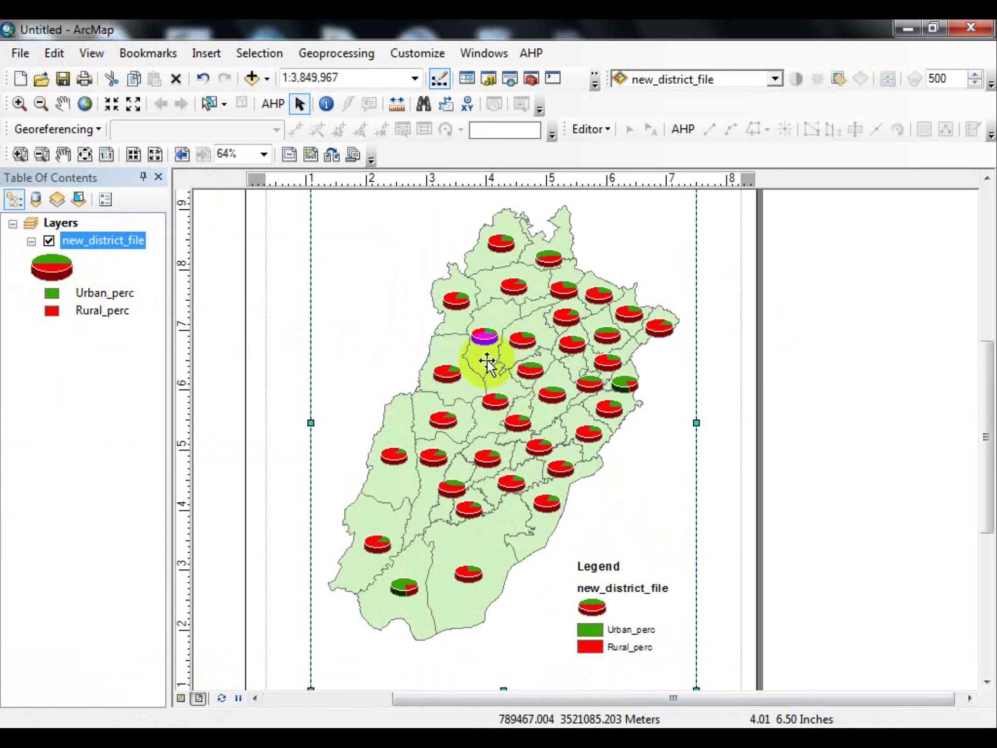
Change the new_district_file layer's symbology to bar/column charts of Urban_perc and Rural_perc and apply it to the map.
right_click(102, 240)
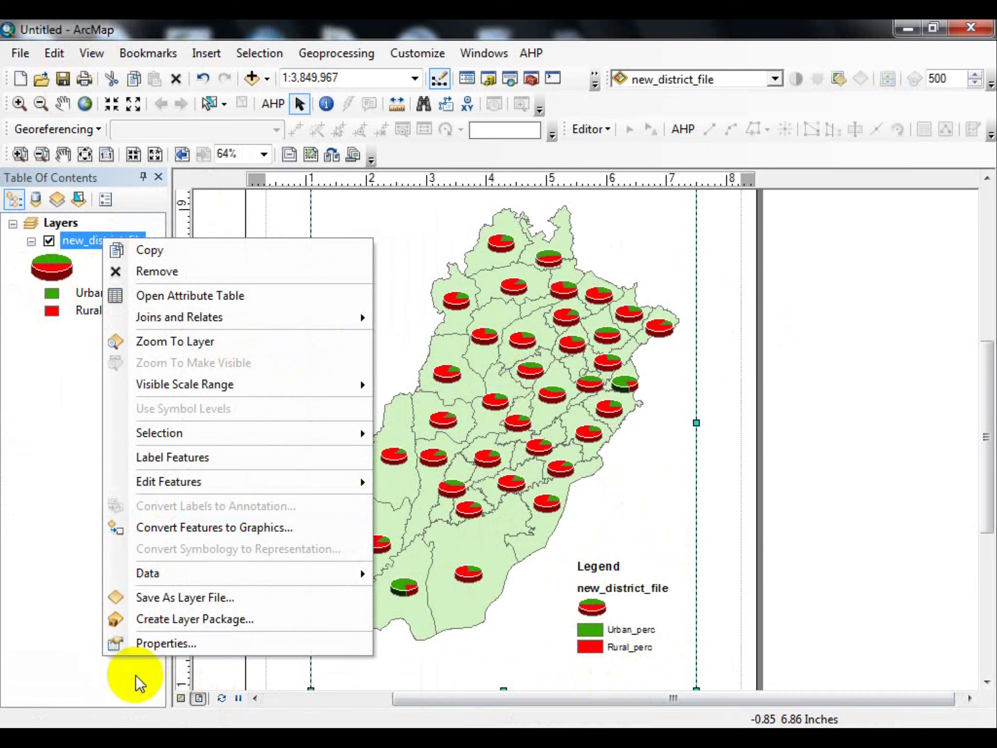
left_click(152, 648)
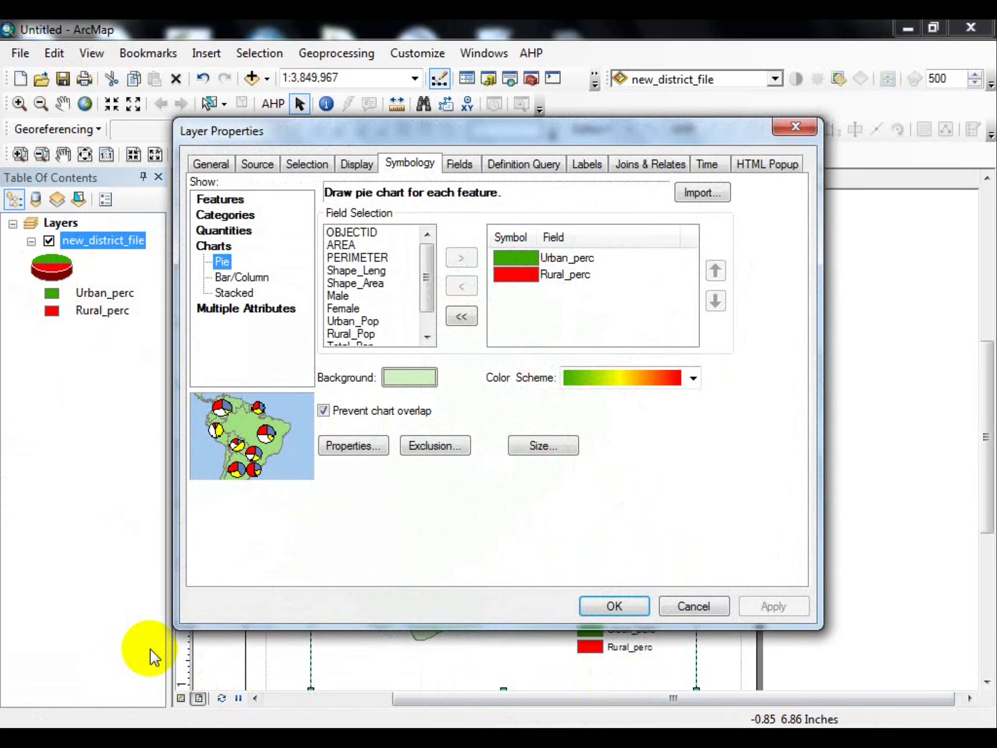
left_click(241, 277)
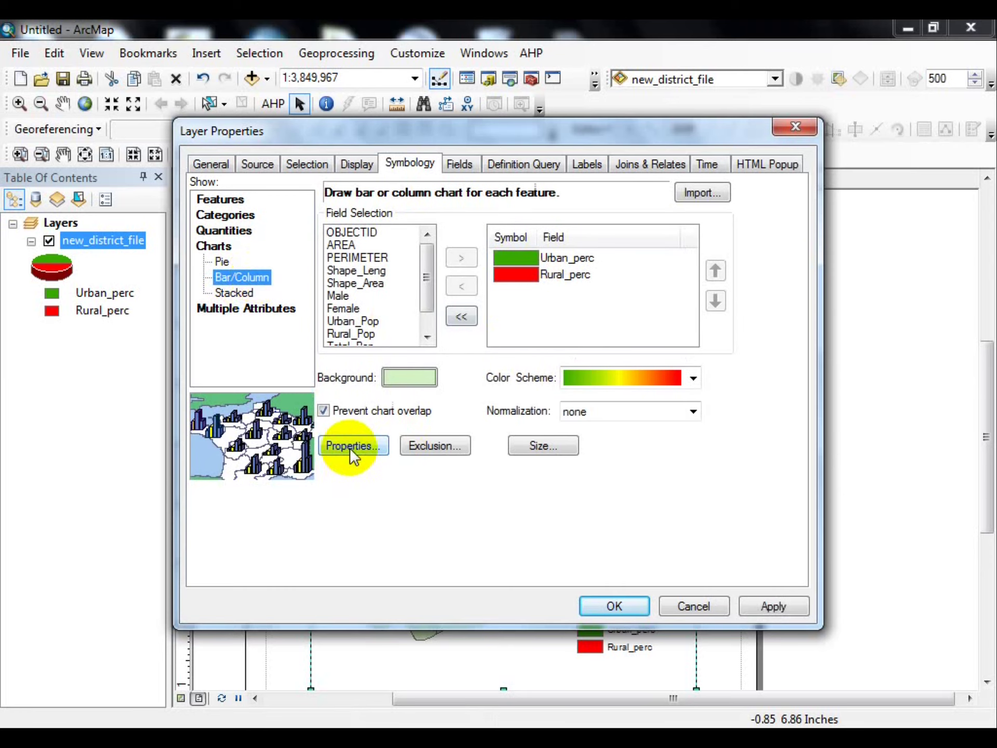
left_click(766, 606)
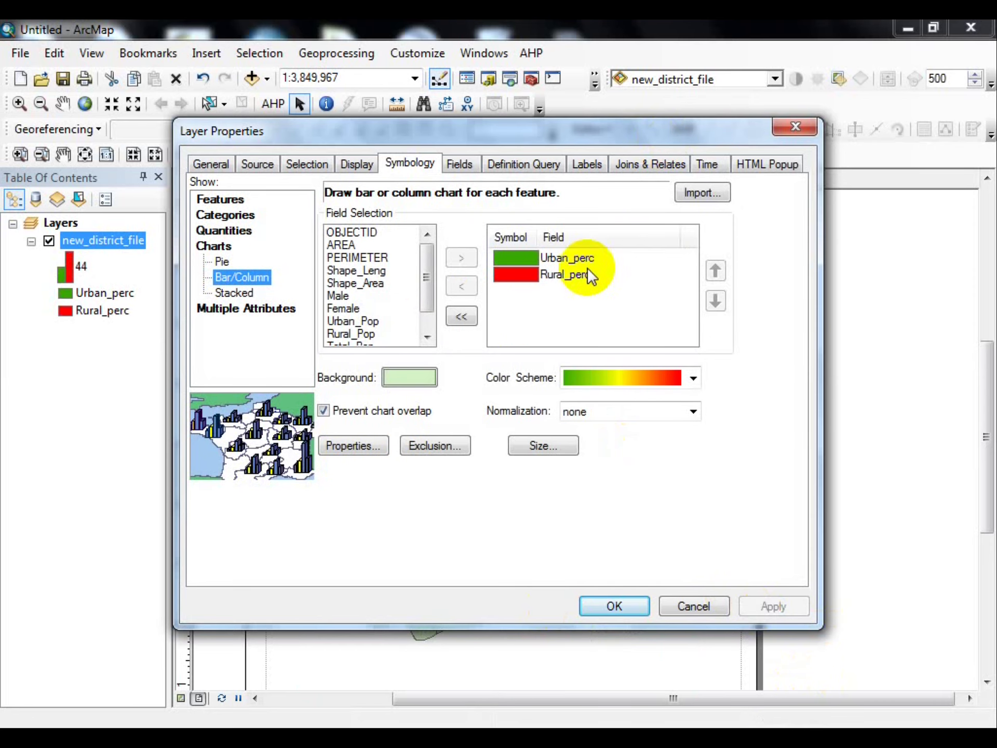
mouse_move(690, 128)
left_mouse_down()
mouse_move(441, 263)
mouse_move(140, 285)
mouse_move(172, 219)
left_mouse_up()
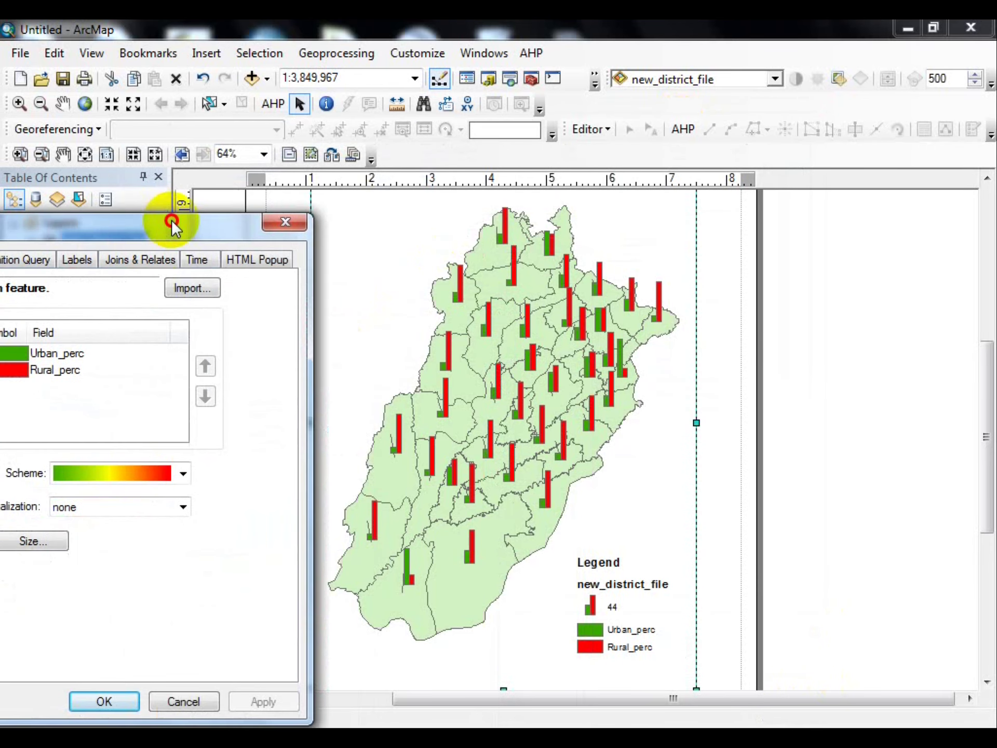
left_click_drag(171, 220, 775, 167)
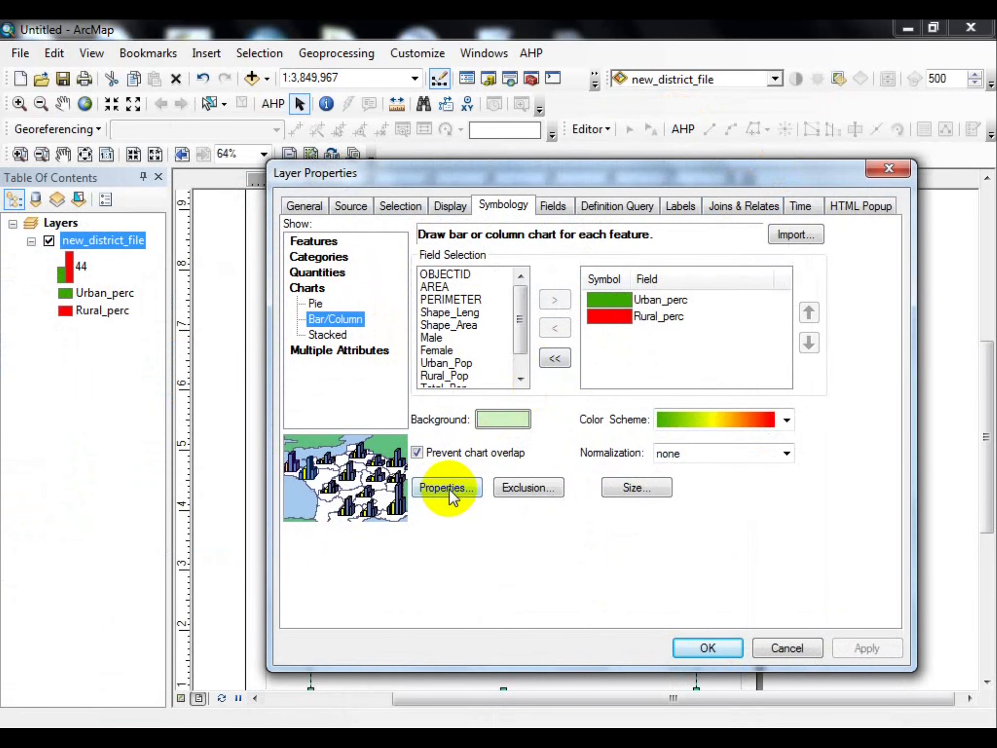
Display the bar/column chart symbol in 3-D with slightly increased thickness, trying the bar orientation before returning to column.
left_click(449, 488)
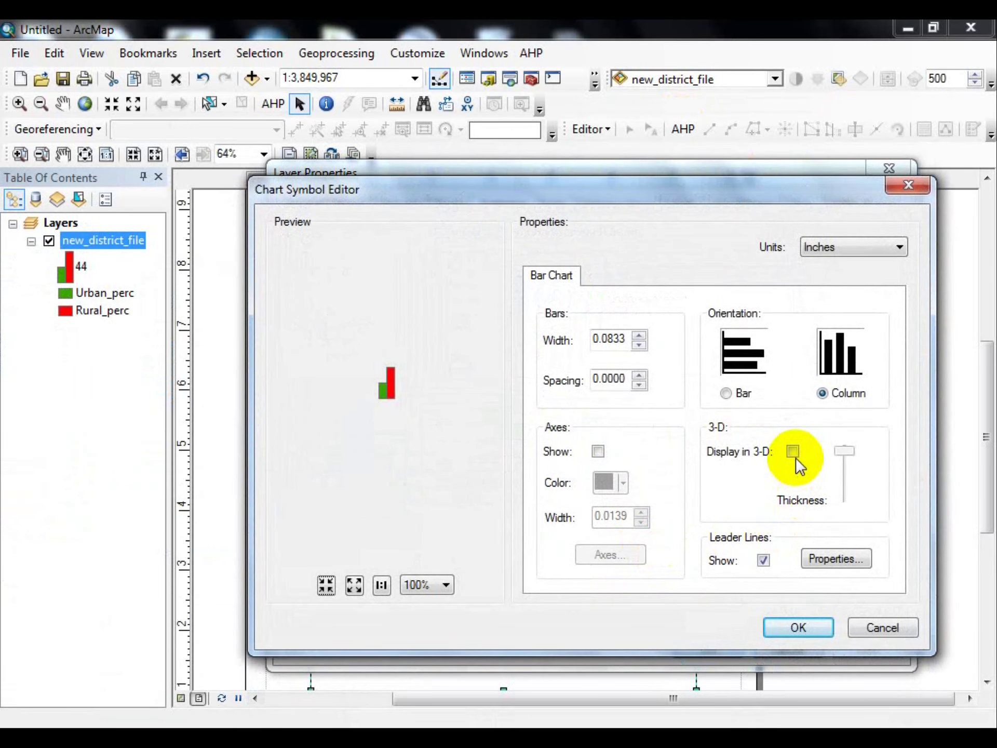
left_click(794, 452)
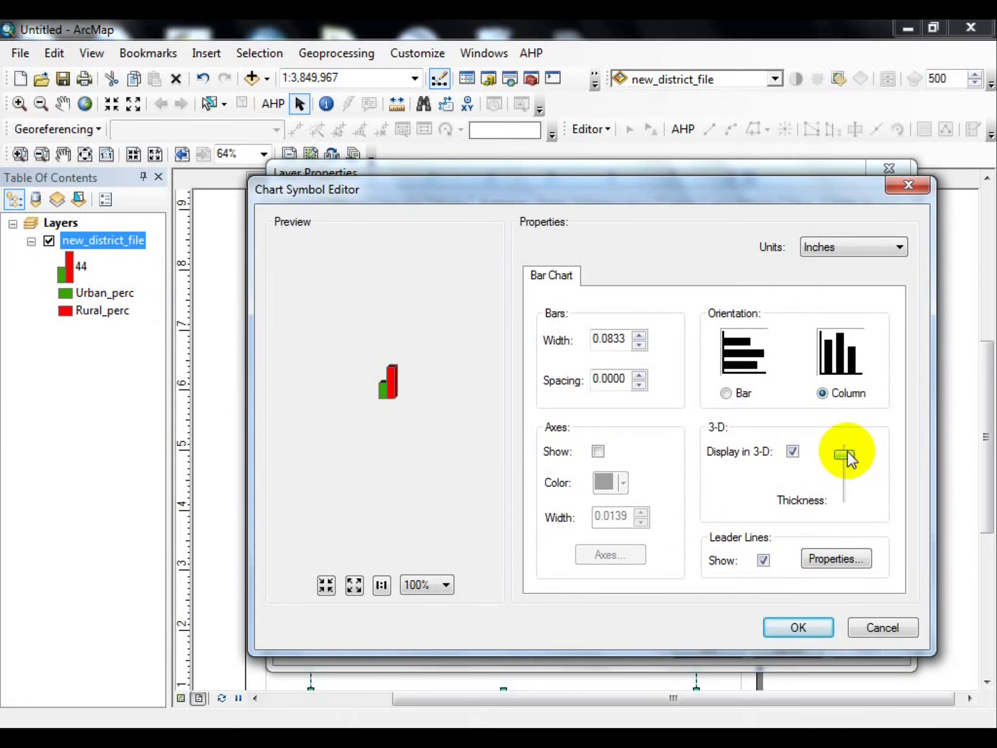
mouse_move(847, 457)
left_mouse_down()
mouse_move(856, 481)
mouse_move(861, 473)
mouse_move(859, 507)
mouse_move(857, 456)
left_mouse_up()
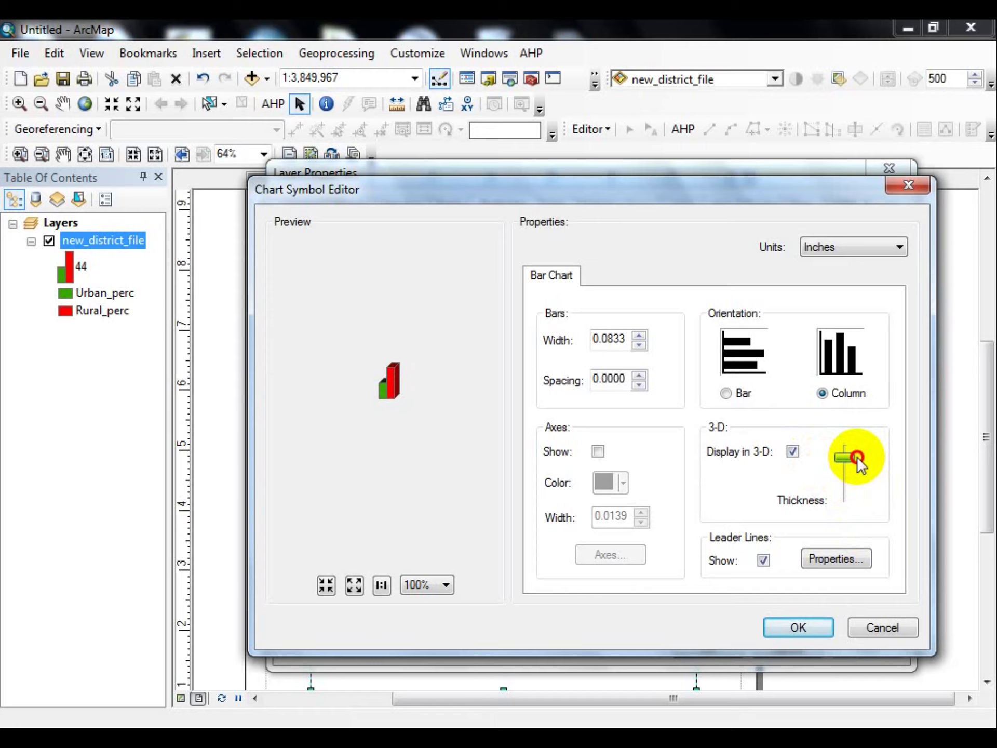
left_click(726, 394)
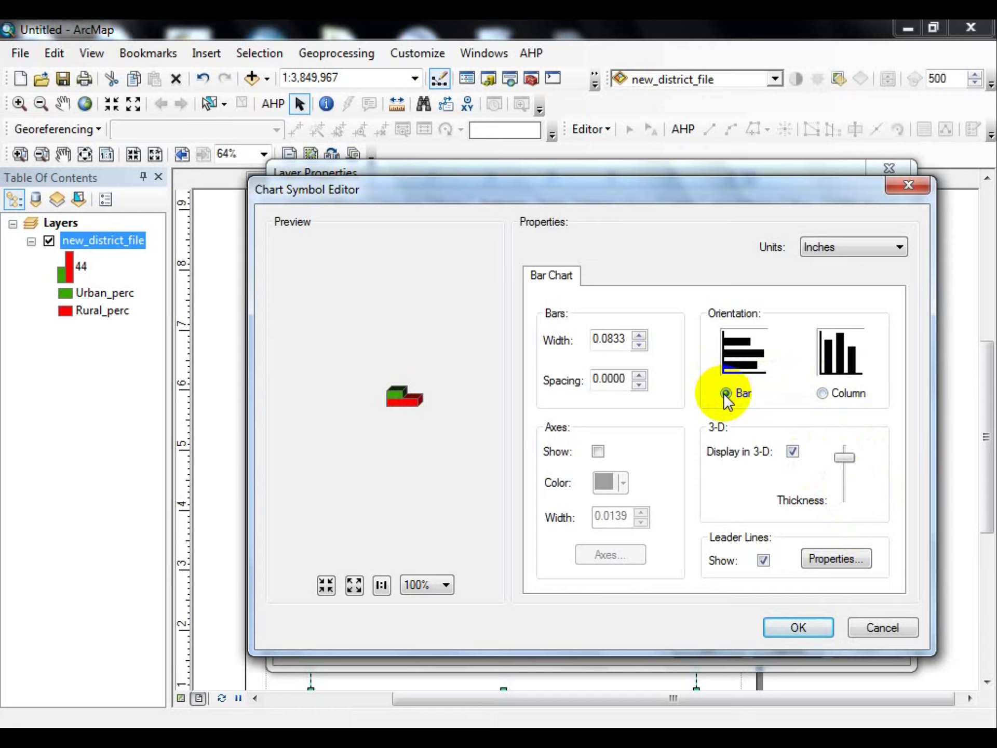
left_click(824, 393)
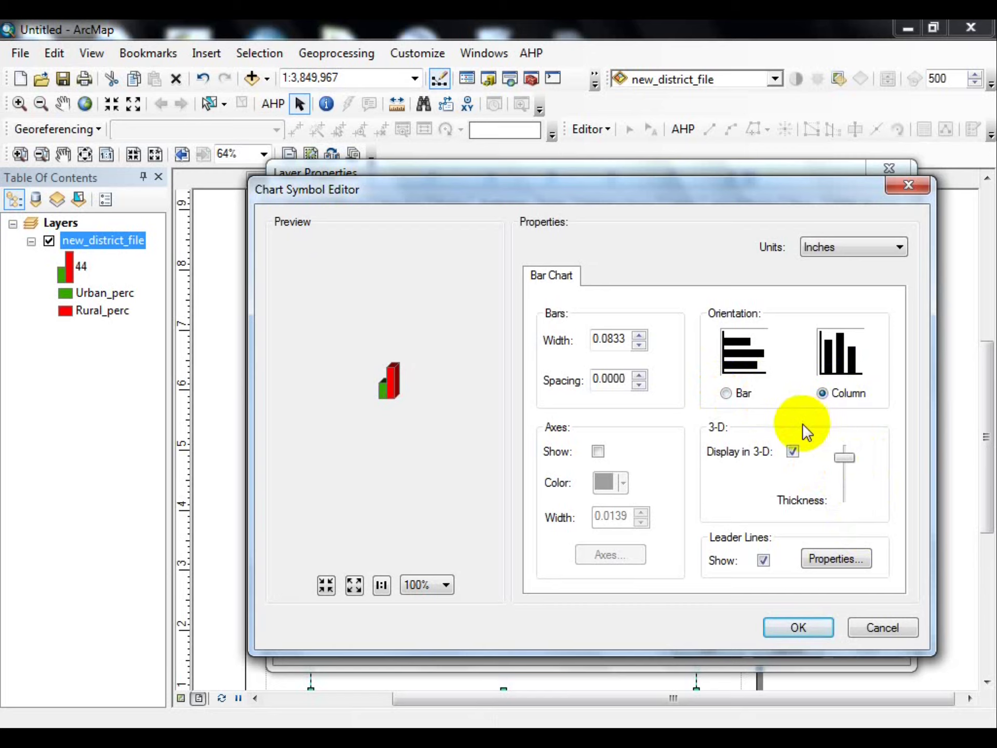
left_click(801, 627)
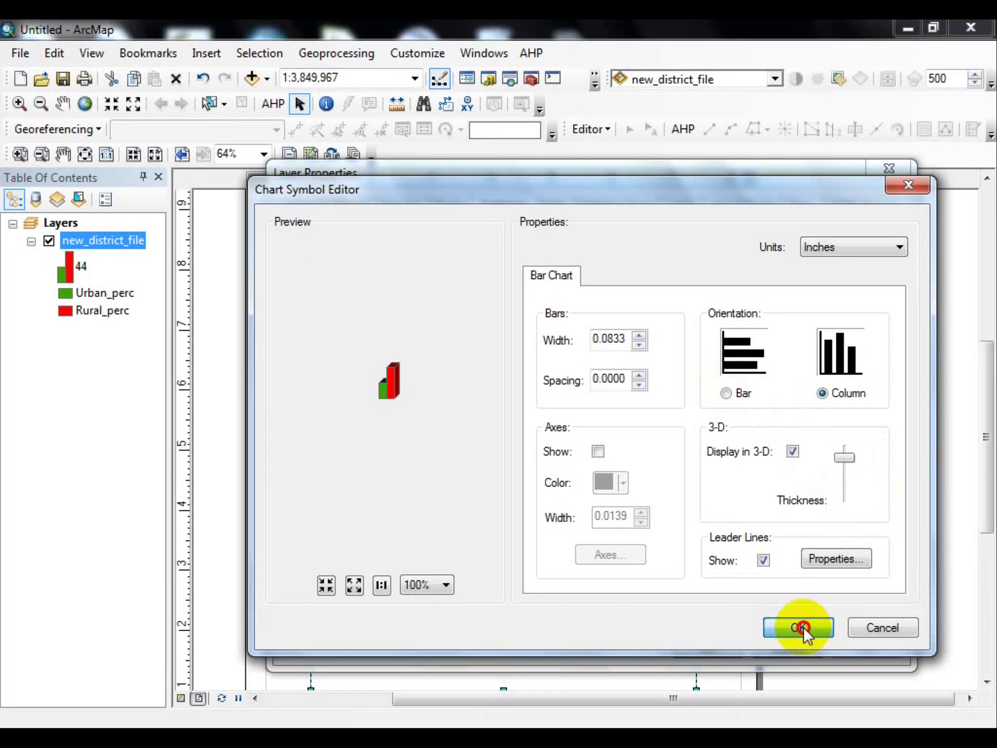
Turn off the column charts' leader lines, apply the symbol to the layer and close the layer properties.
left_click(762, 560)
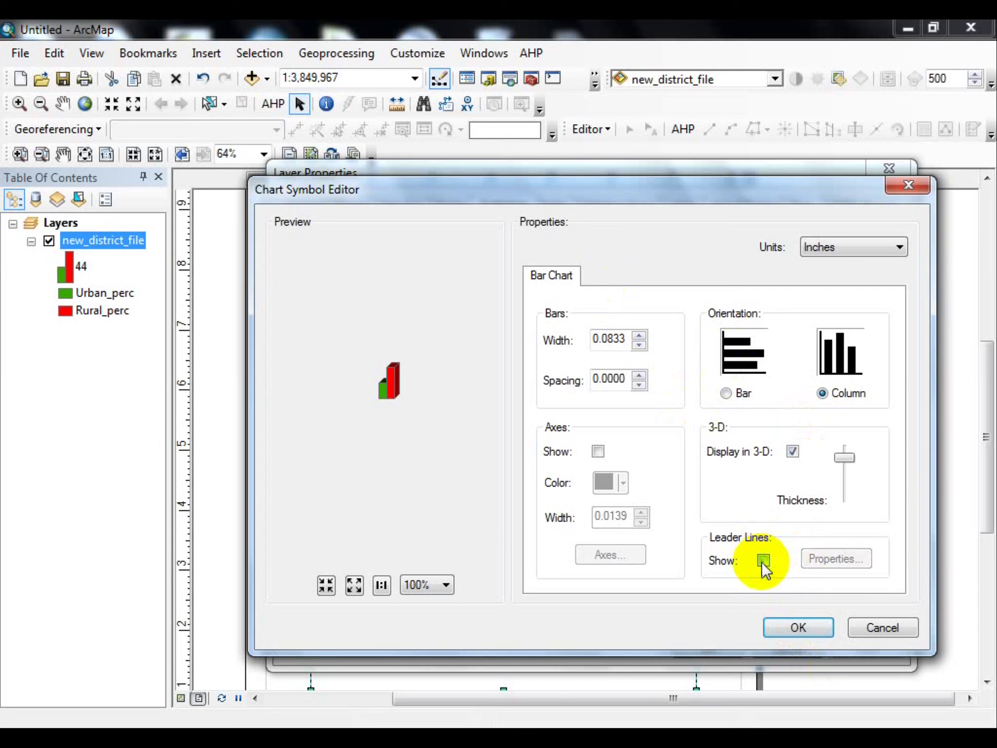
left_click(779, 625)
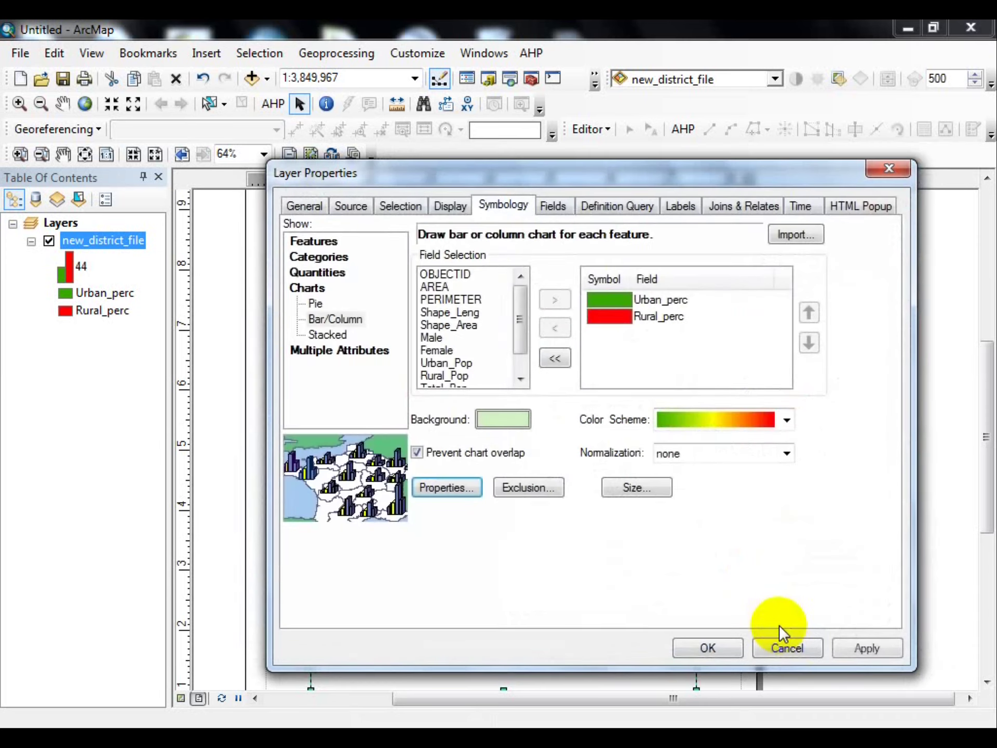
left_click(845, 630)
left_click_drag(681, 176, 161, 89)
left_click(181, 558)
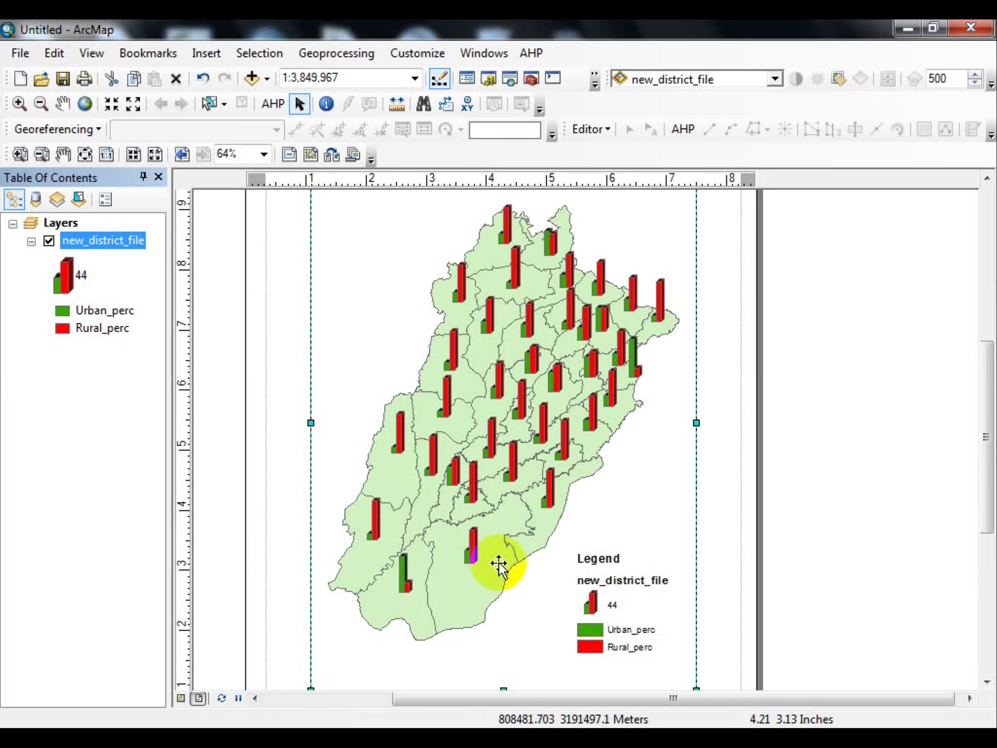
Replace the Urban_perc and Rural_perc chart fields of the new_district_file layer with Male and Female.
right_click(115, 245)
left_click(187, 653)
left_click(507, 259)
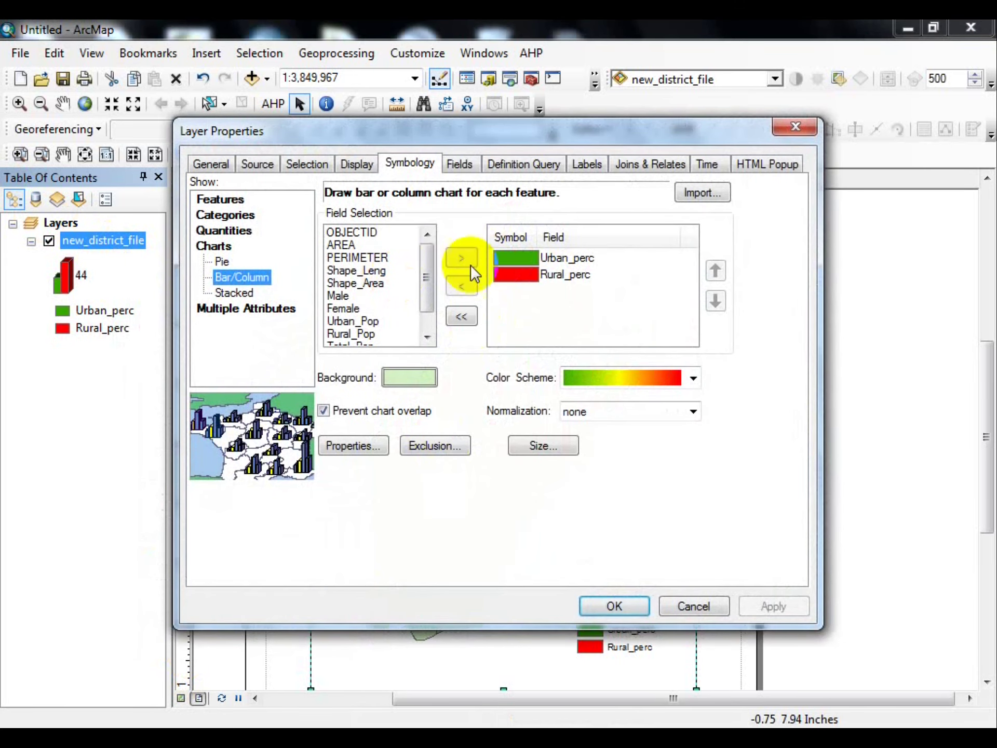
left_click(507, 258)
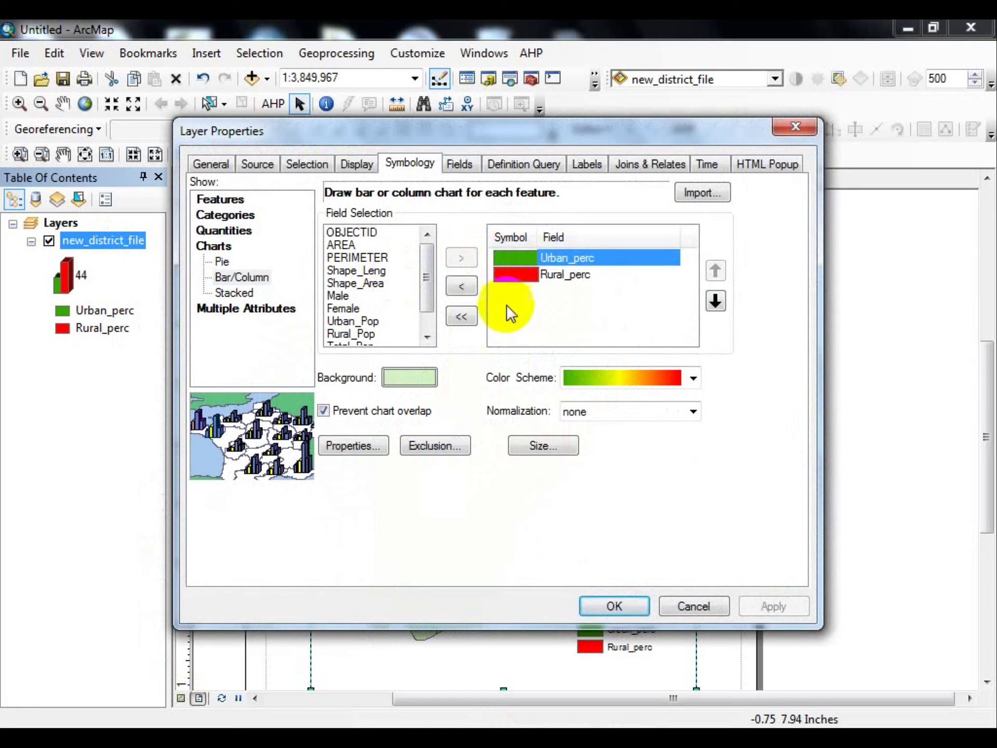
left_click(463, 316)
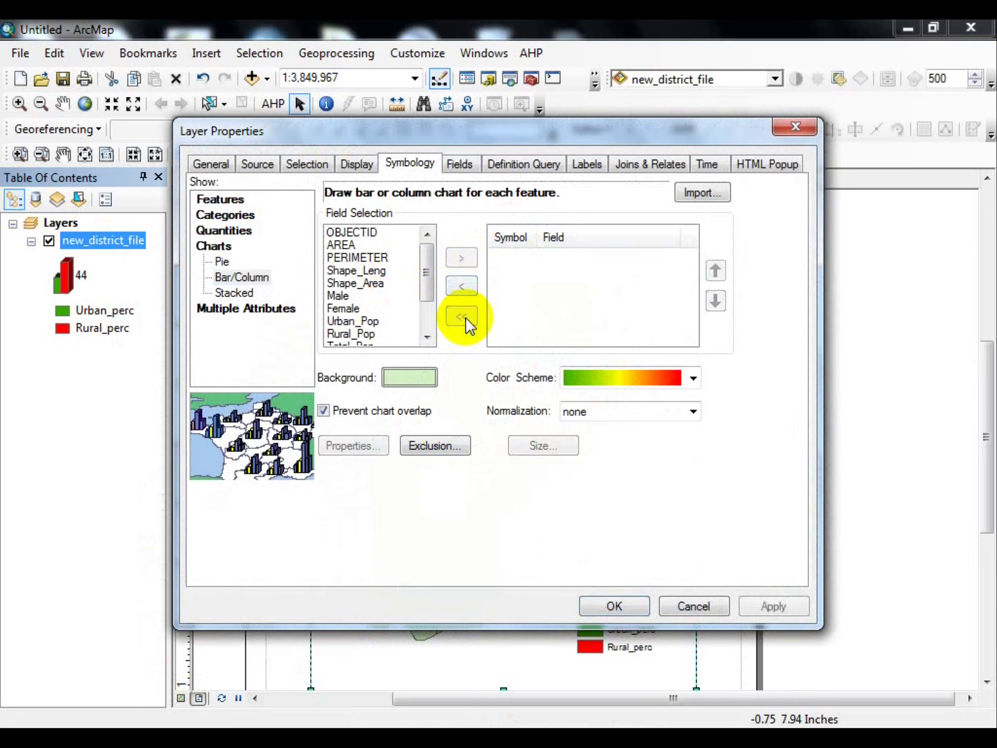
left_click(353, 321)
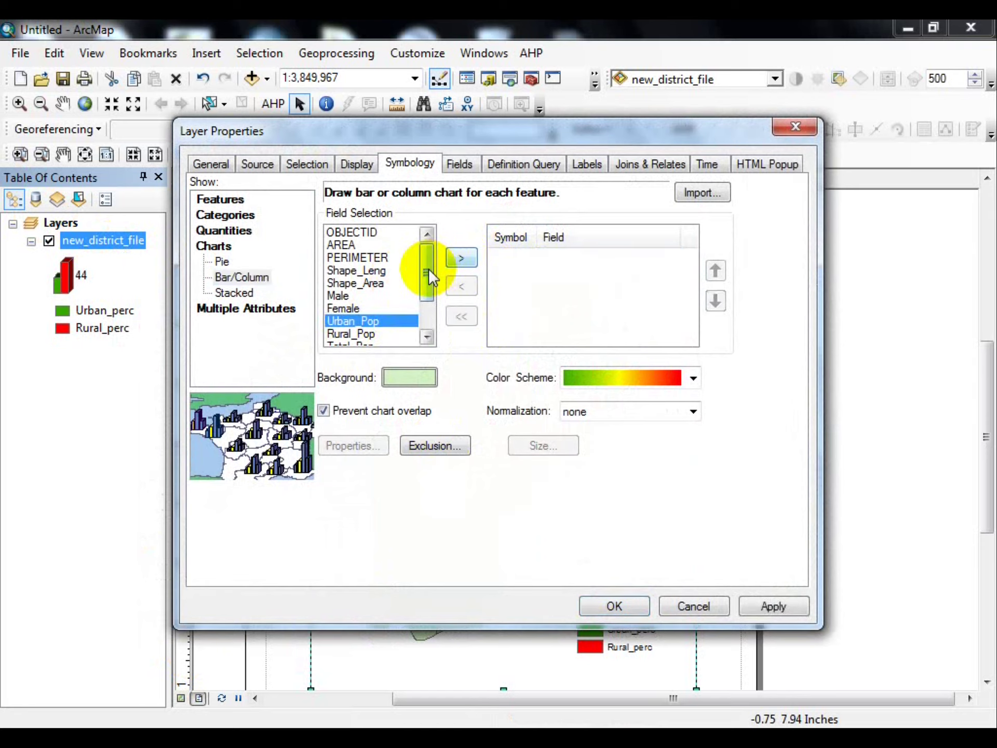
left_click_drag(429, 276, 428, 305)
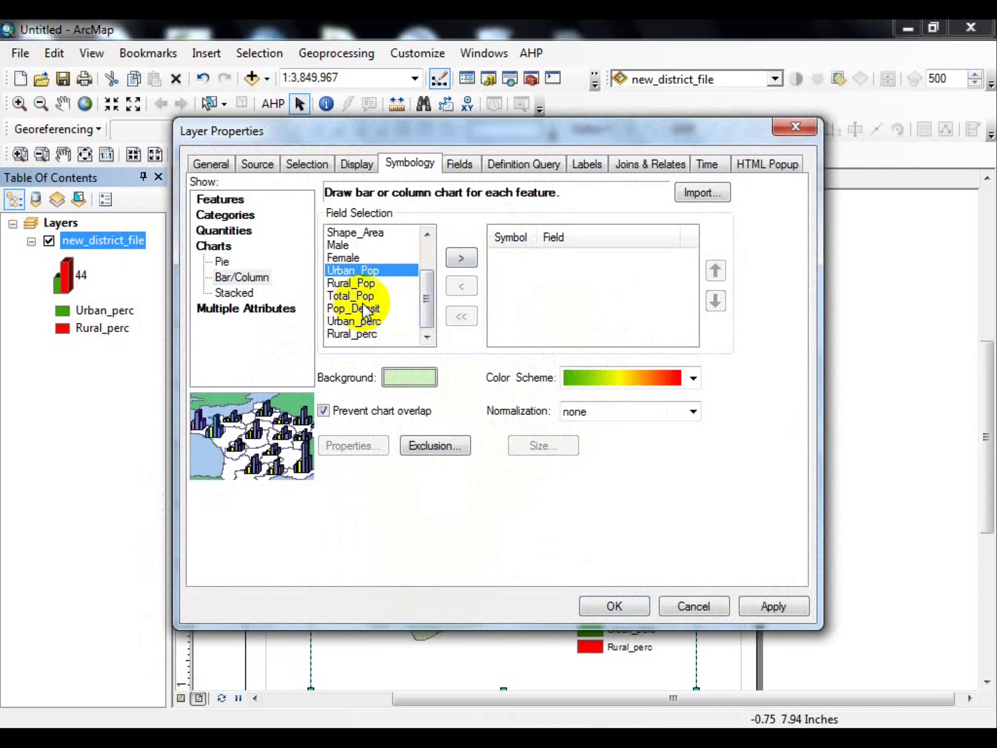
double_click(338, 245)
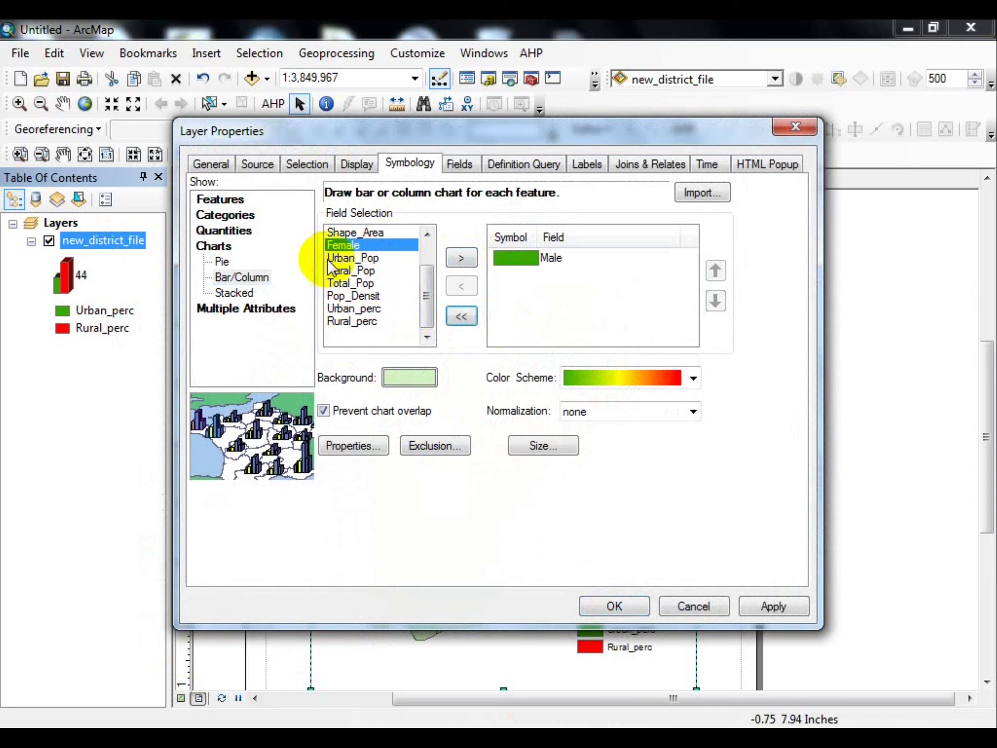
double_click(338, 244)
Color the Male and Female columns with the green-to-red color scheme and apply the symbology to the map.
left_click(580, 371)
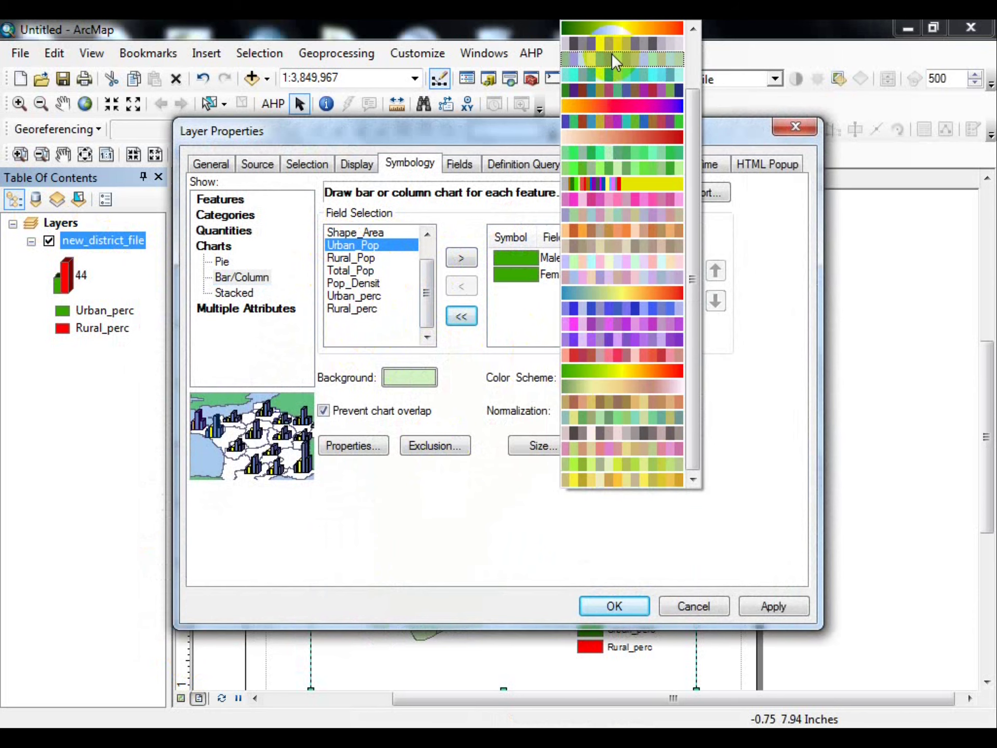
left_click(629, 390)
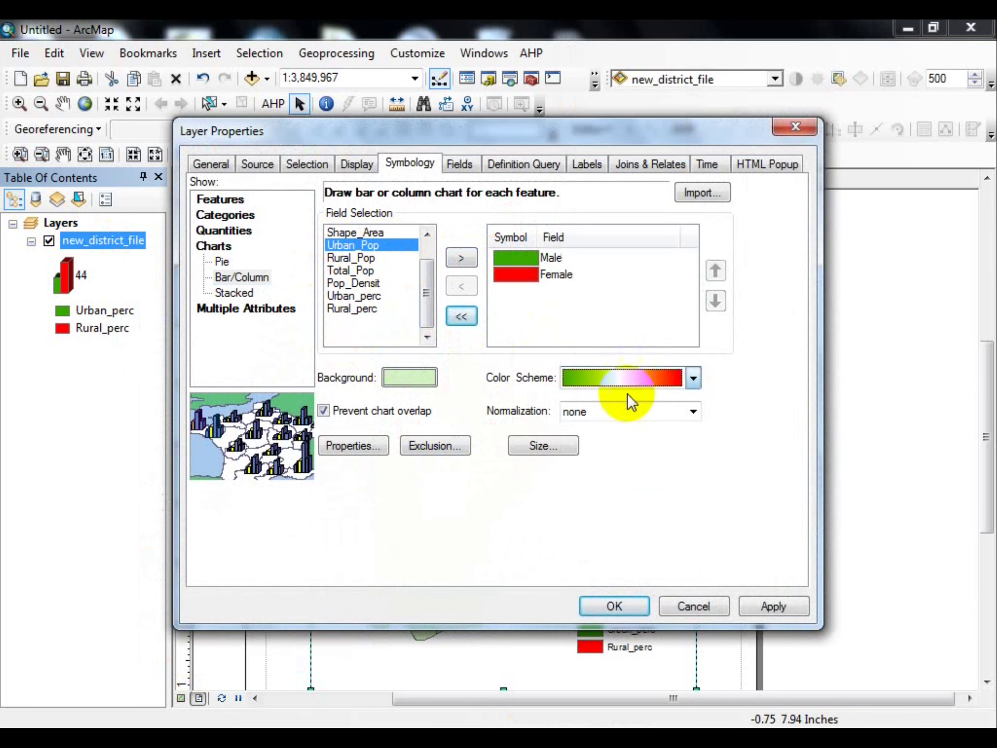
left_click(797, 604)
left_click(624, 610)
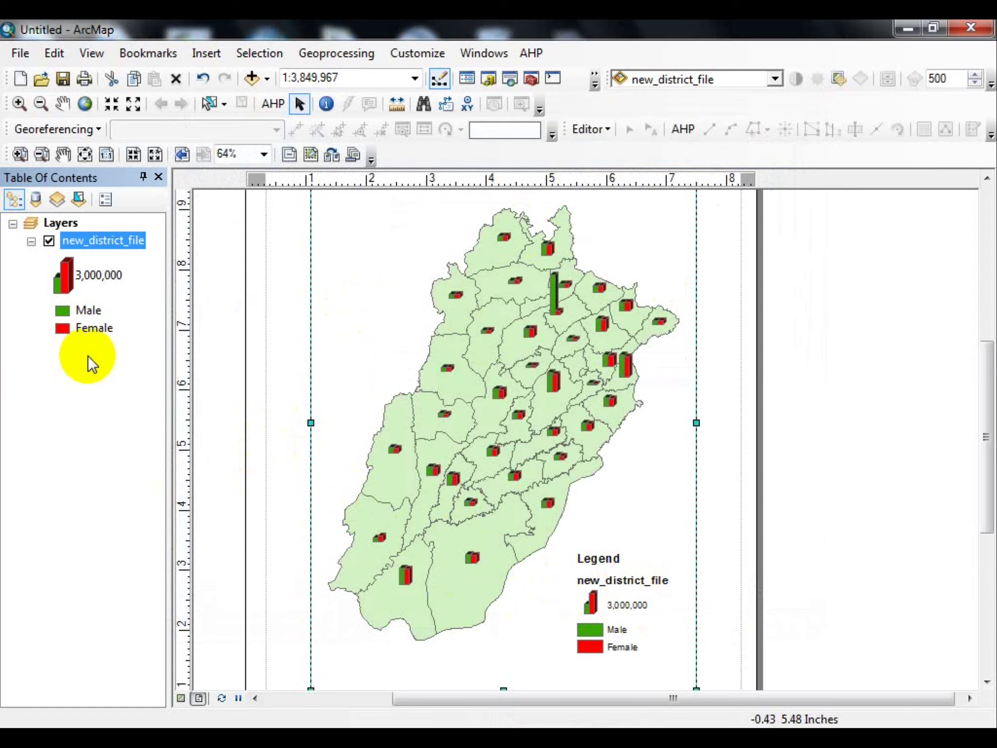
Change the new_district_file layer's symbology to stacked charts of the Male and Female fields.
right_click(111, 239)
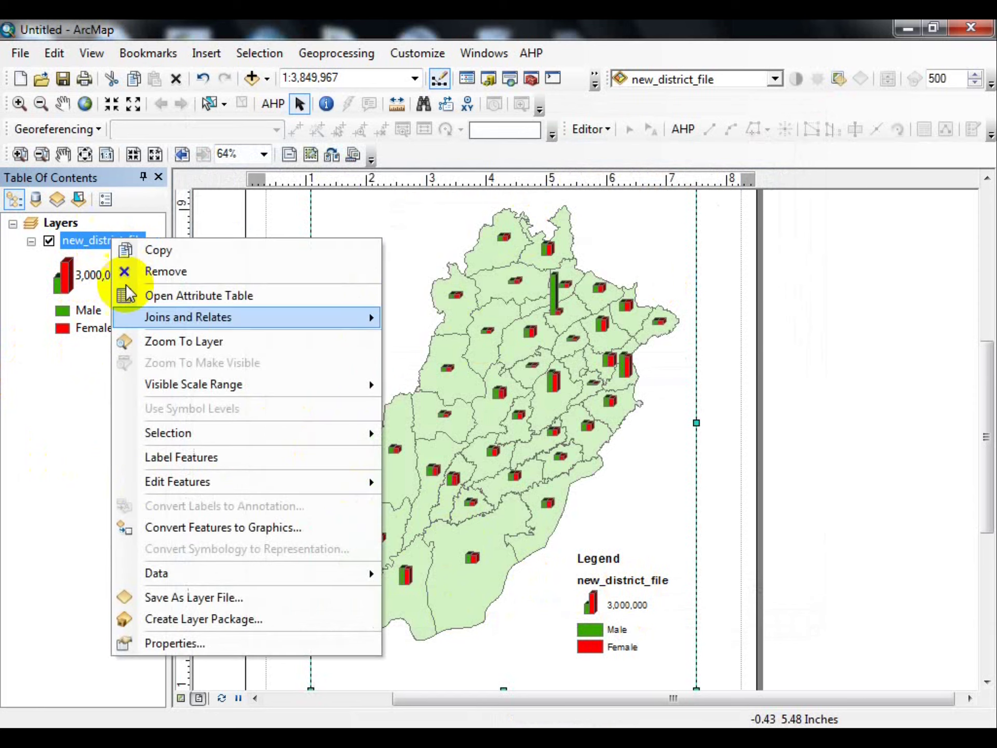
left_click(169, 641)
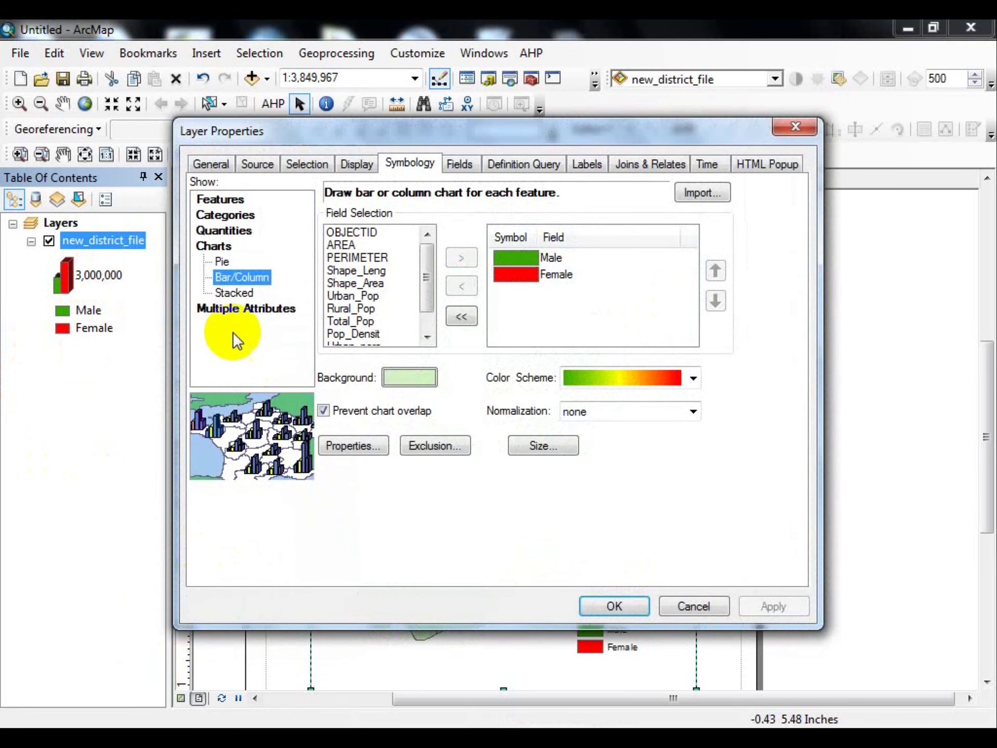
left_click(221, 293)
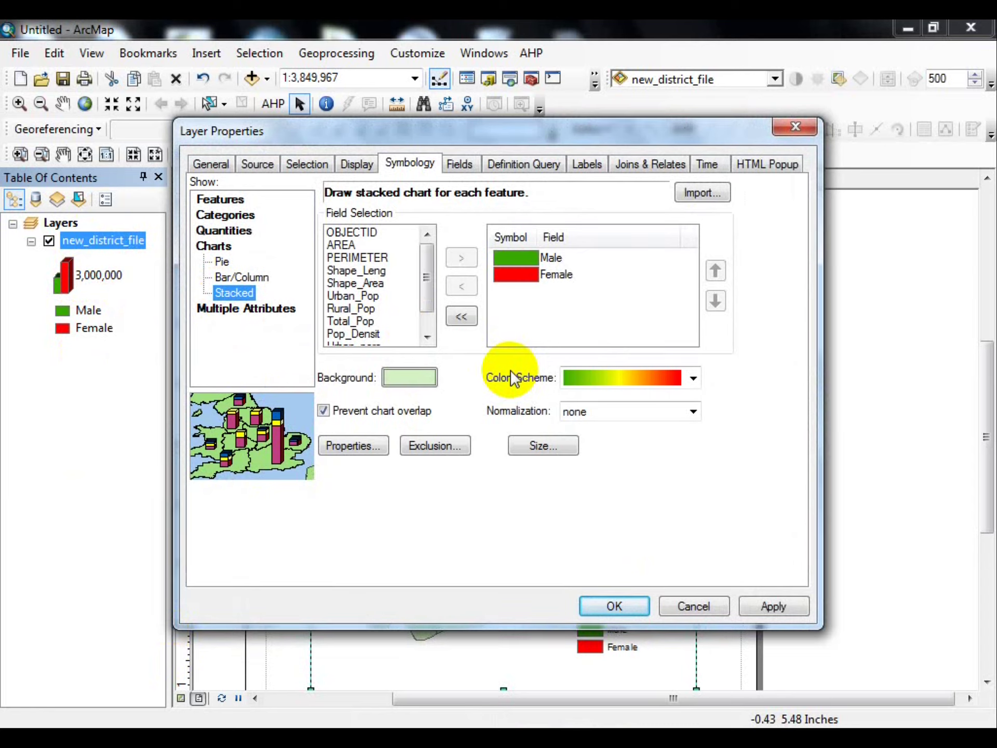
Show the stacked charts in 3-D with slightly increased thickness and no leader lines, and apply them to the map.
left_click(378, 450)
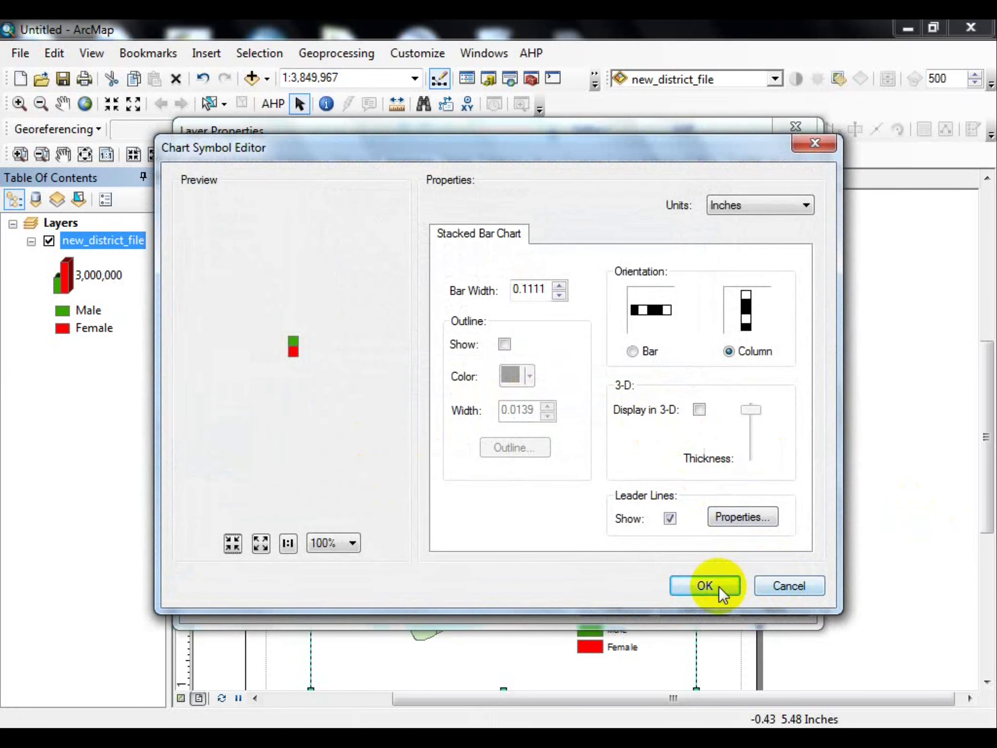
left_click(701, 412)
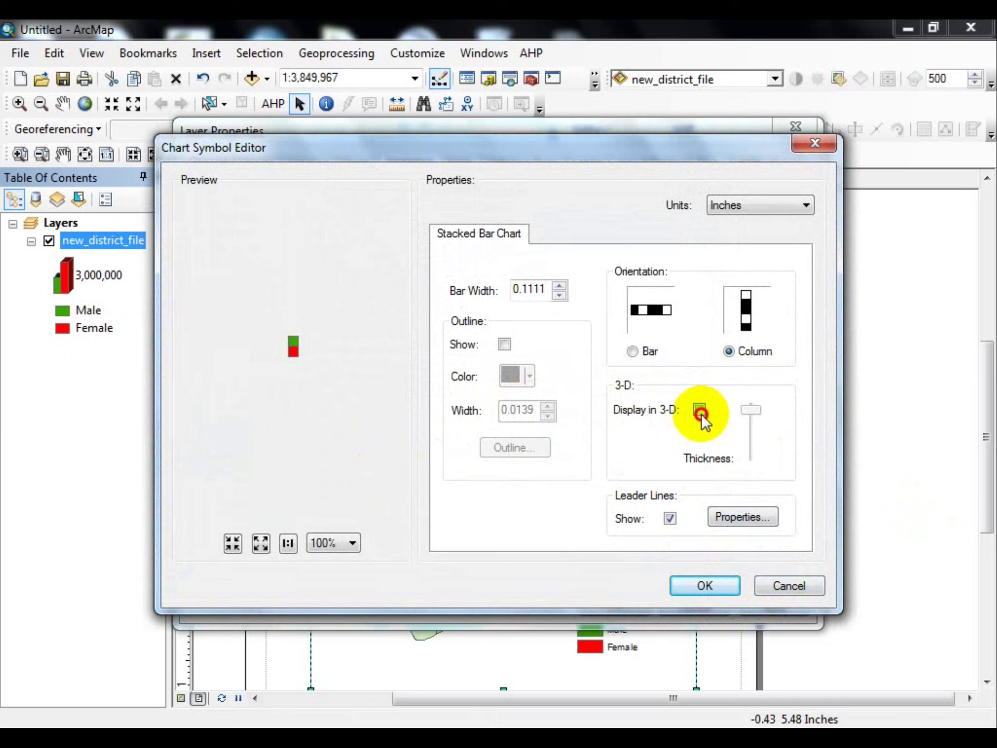
left_click(670, 518)
mouse_move(751, 410)
left_mouse_down()
mouse_move(755, 443)
mouse_move(754, 416)
left_mouse_up()
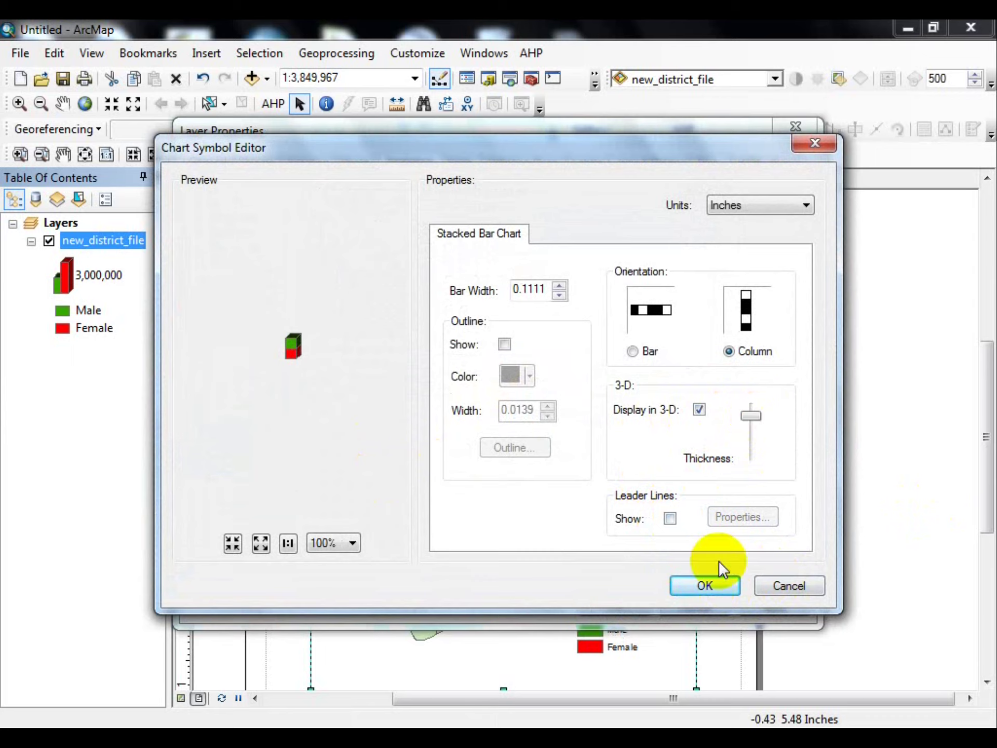
left_click(706, 586)
left_click(764, 606)
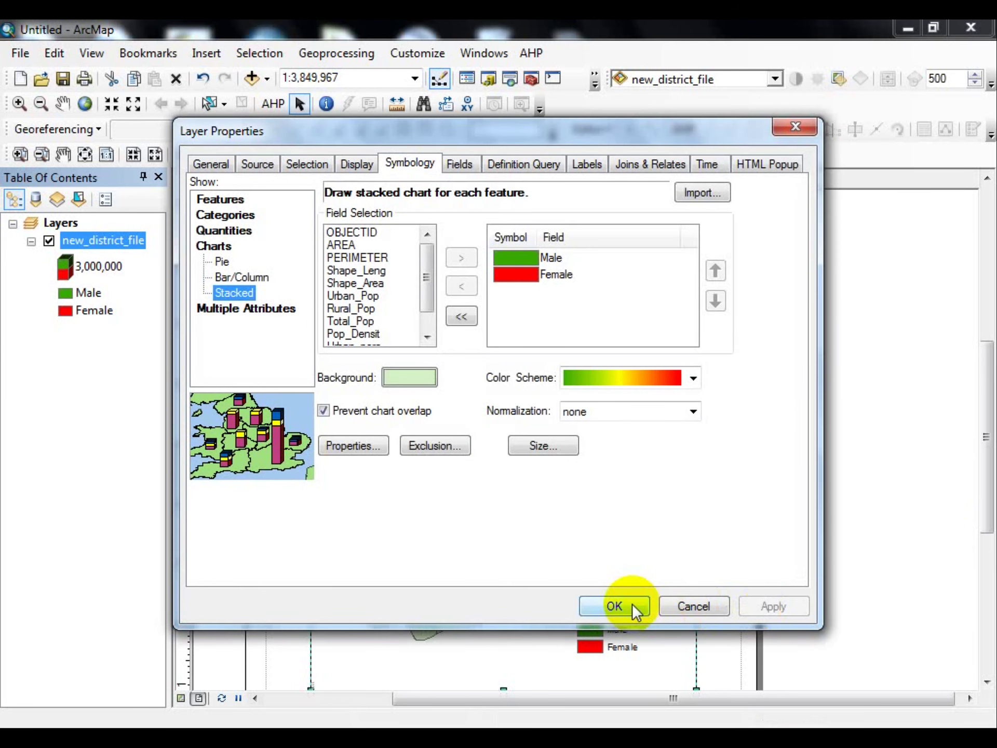
left_click(631, 604)
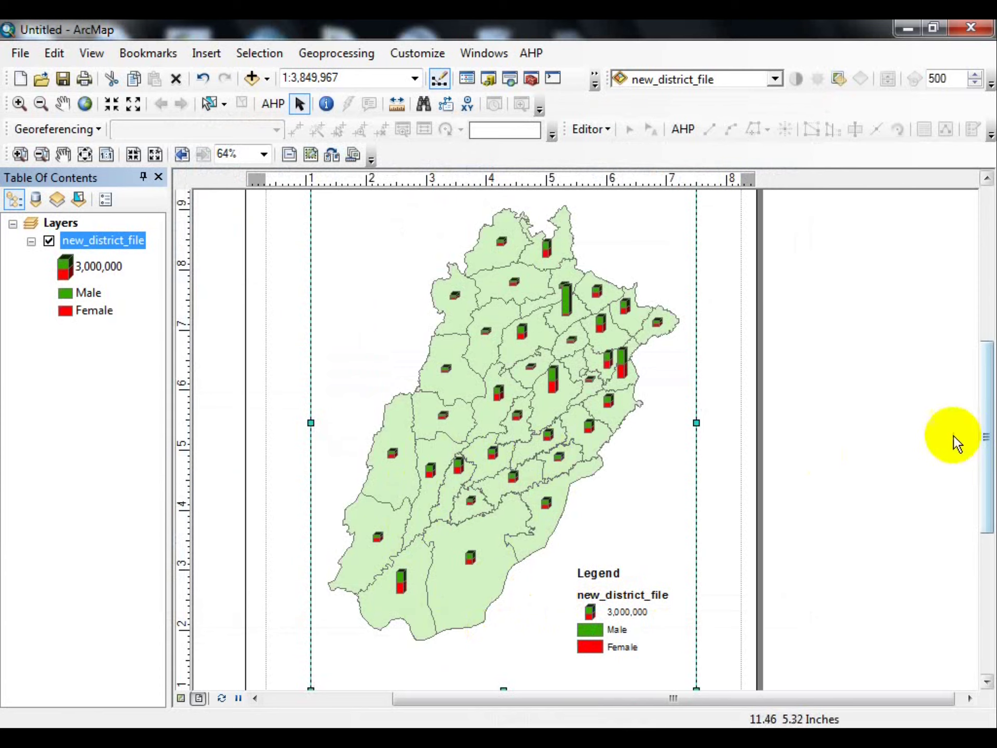
scroll(522, 416, "up", 1)
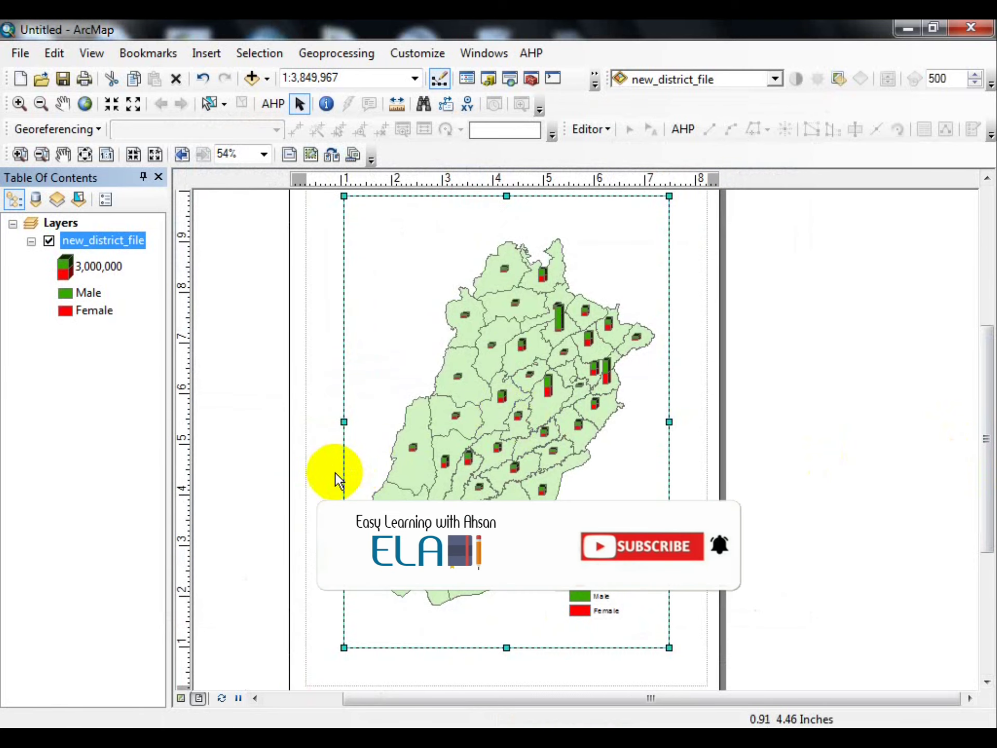